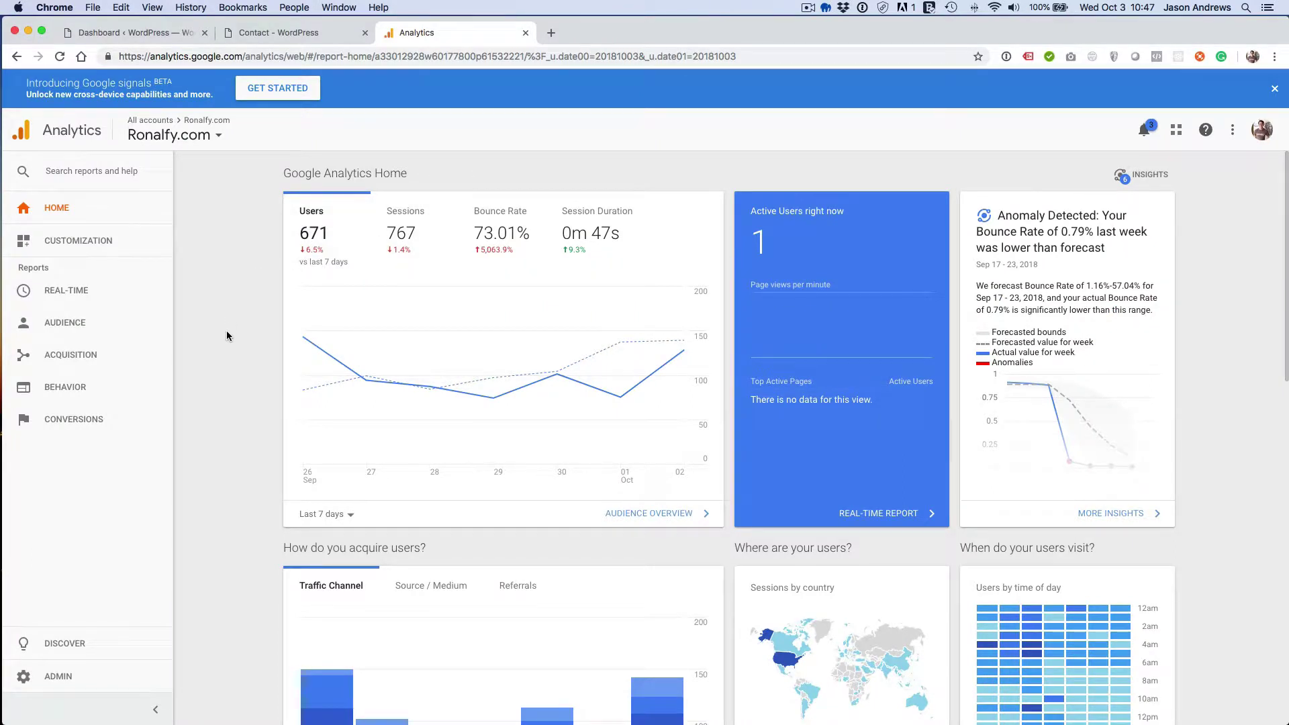
- Inspect the Form Partial Entries goal's event conditions (category form, action partial) and cancel without saving
left_click(144, 686)
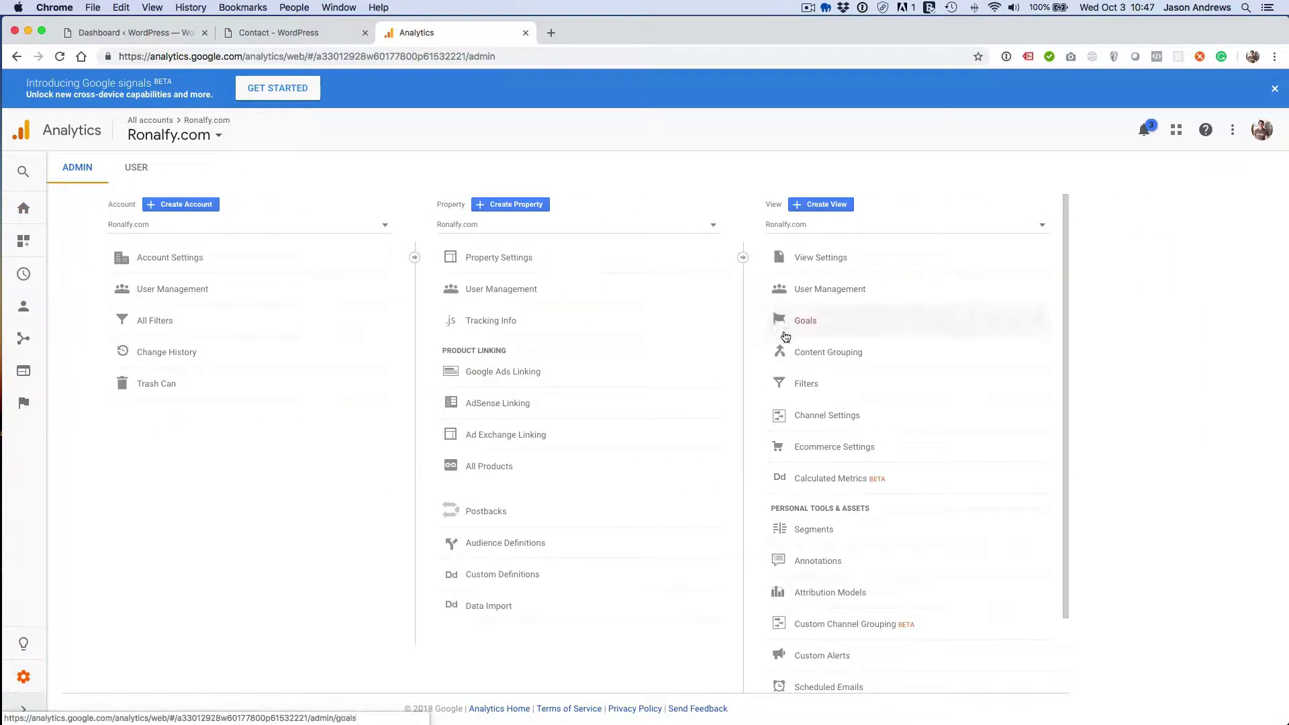
left_click(803, 331)
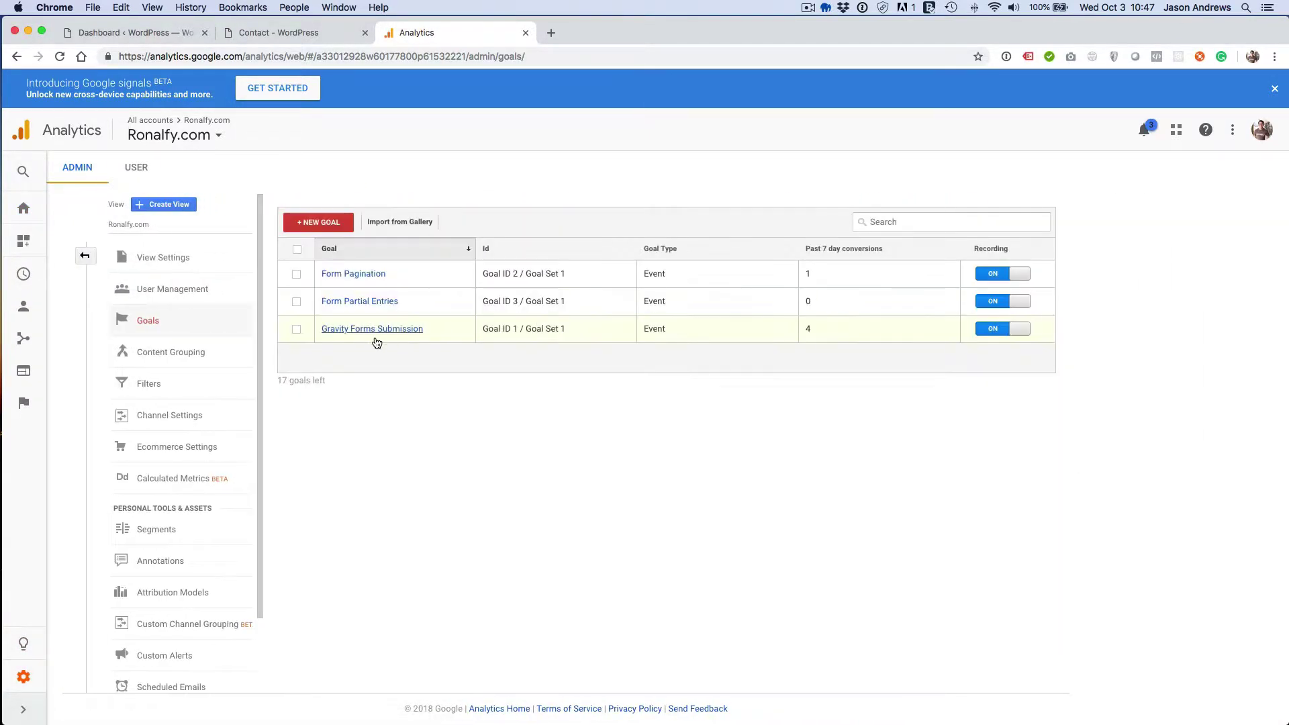
left_click(368, 303)
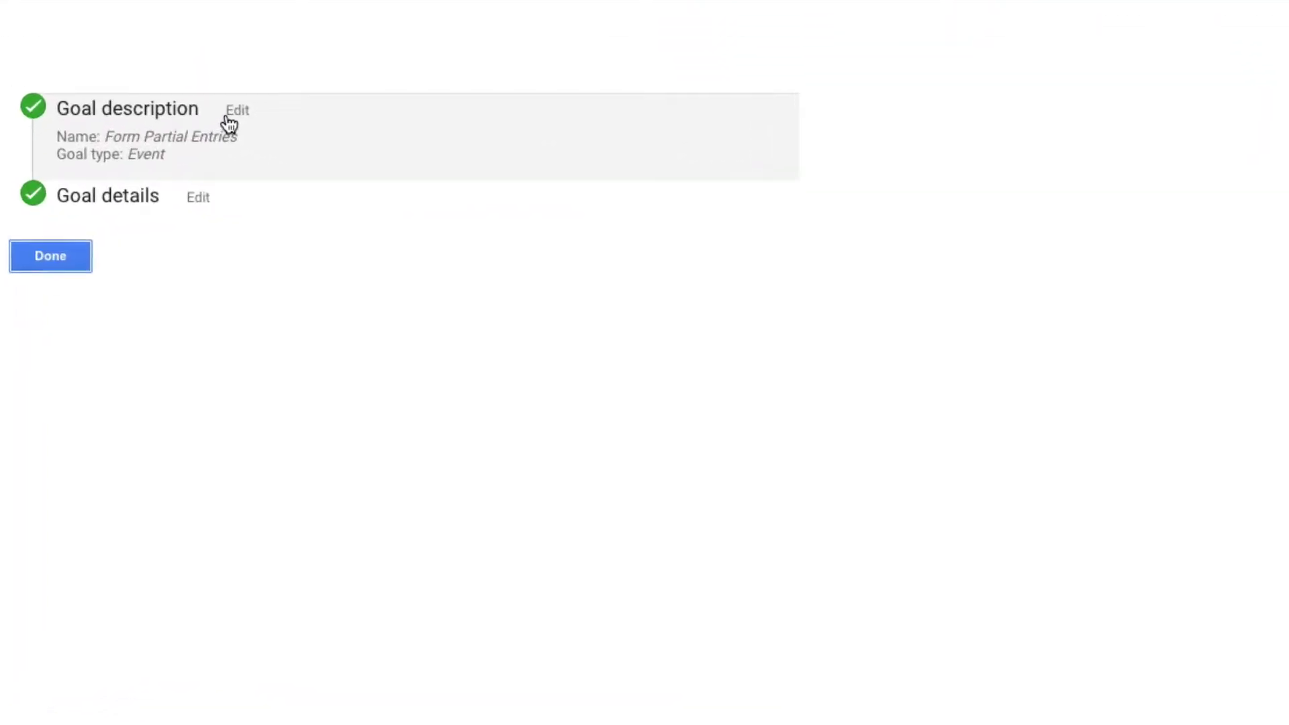
left_click(226, 117)
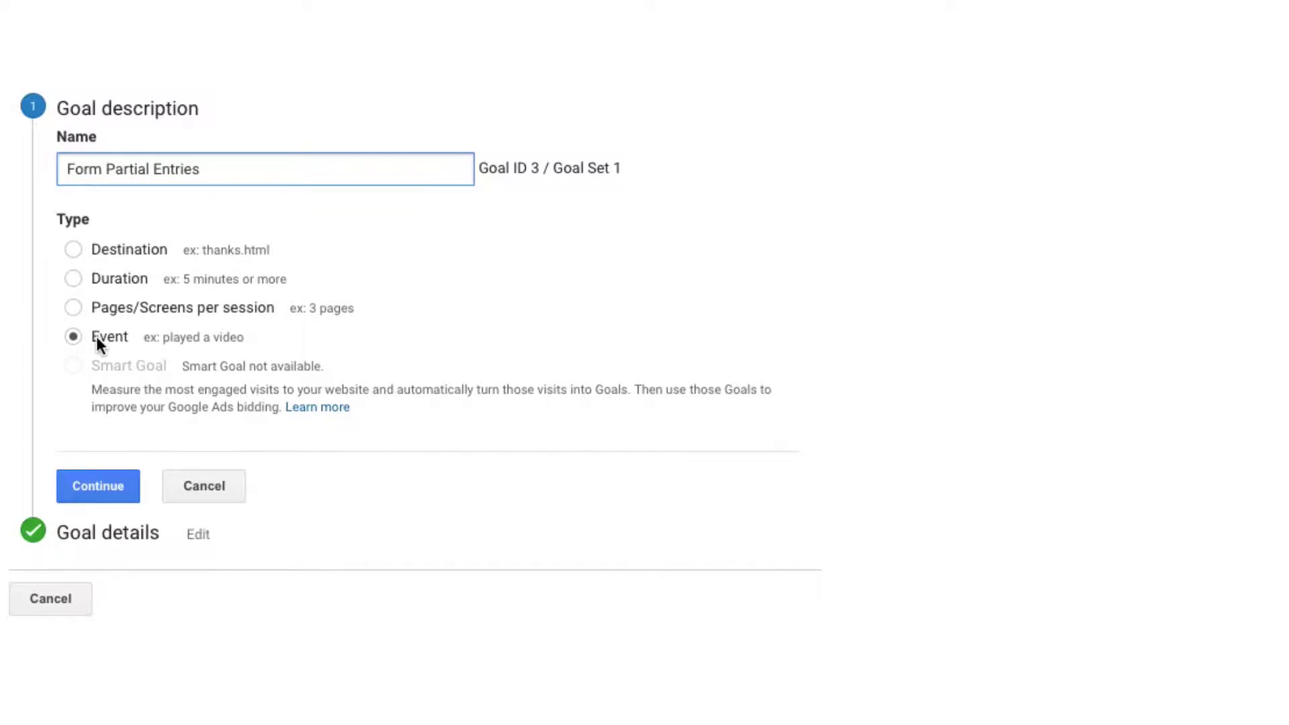
left_click(205, 495)
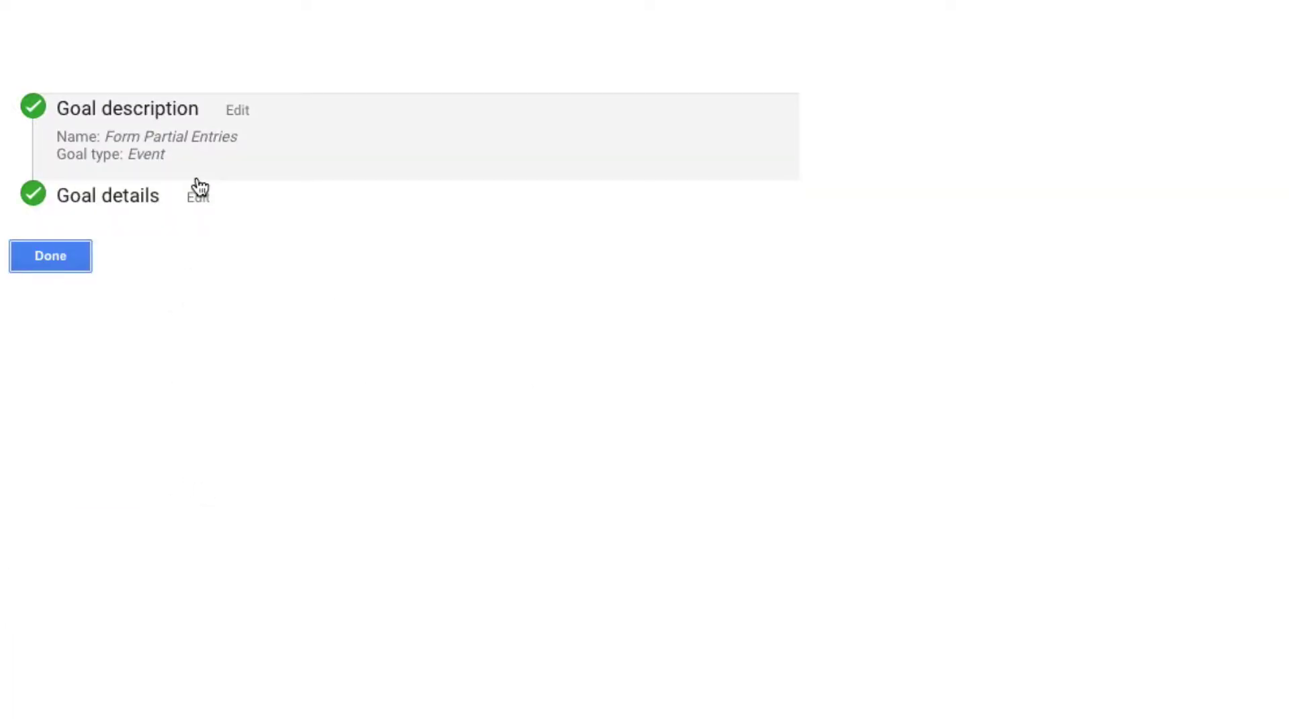
left_click(199, 193)
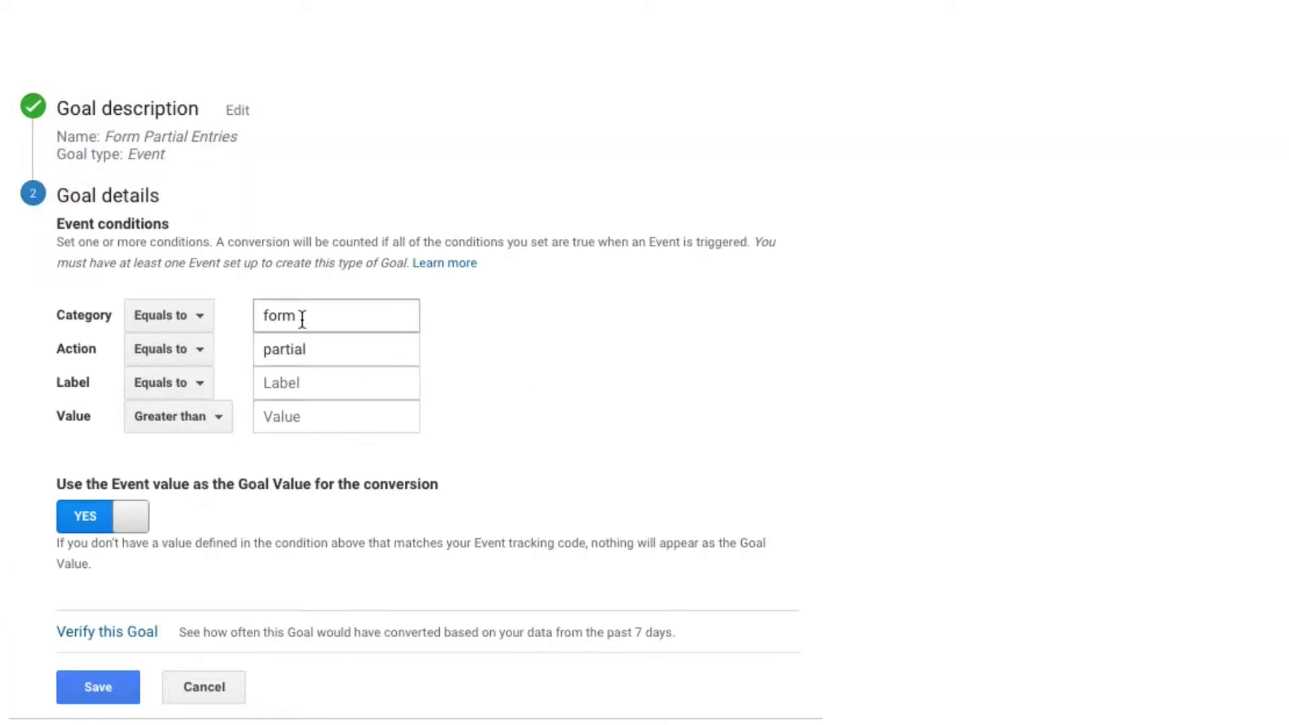
left_click(302, 348)
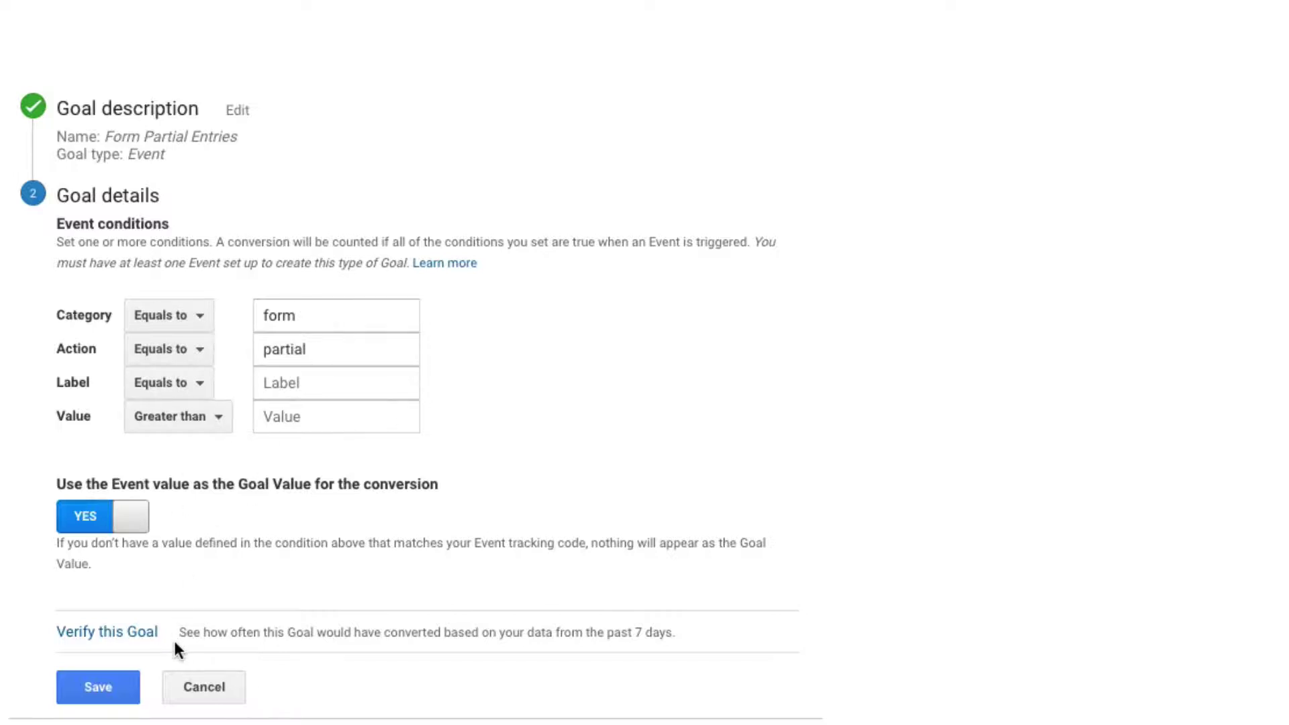
left_click(178, 691)
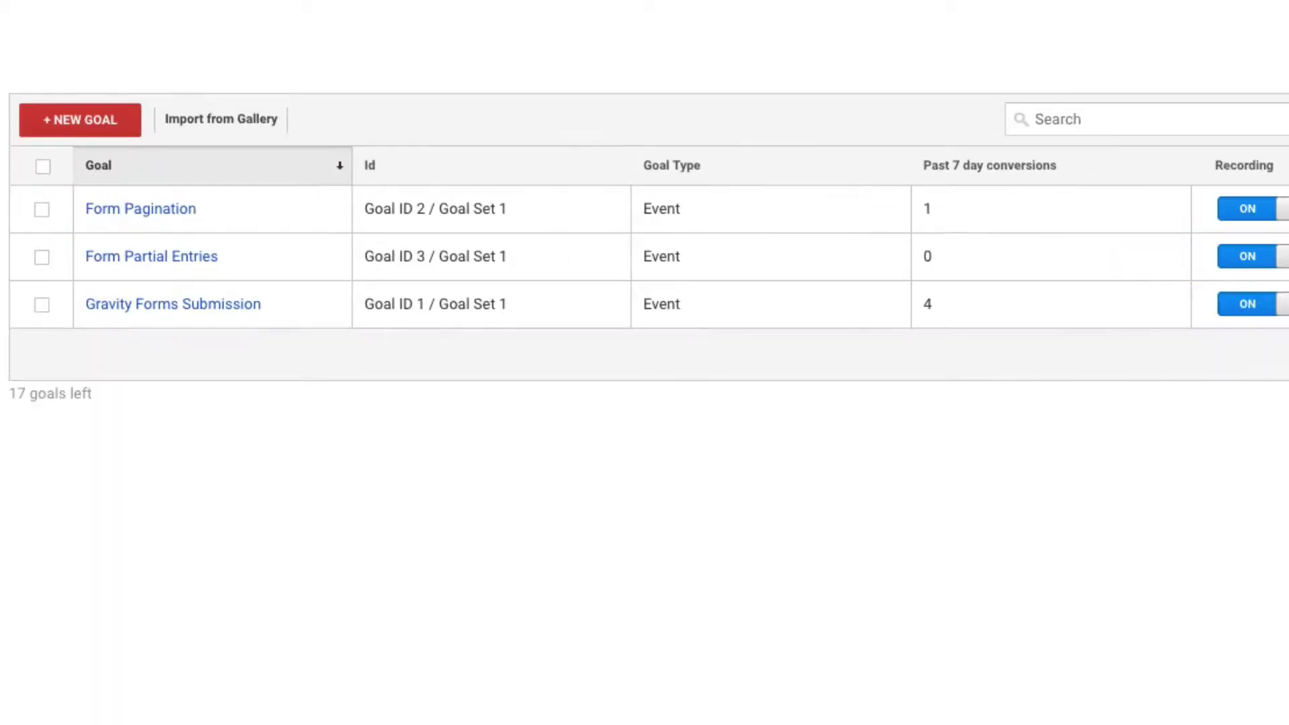
- Check the Real-Time Events report for the form/partial event, then switch to the WordPress dashboard
left_click(56, 208)
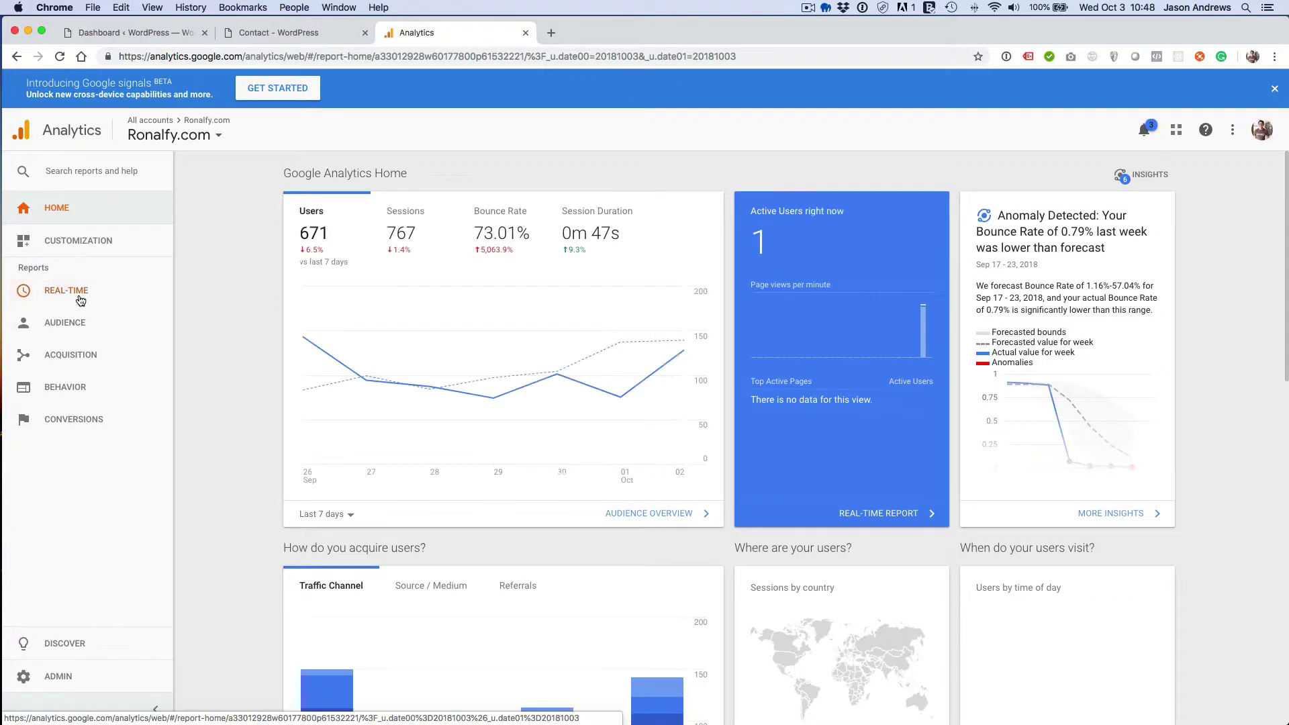
left_click(79, 296)
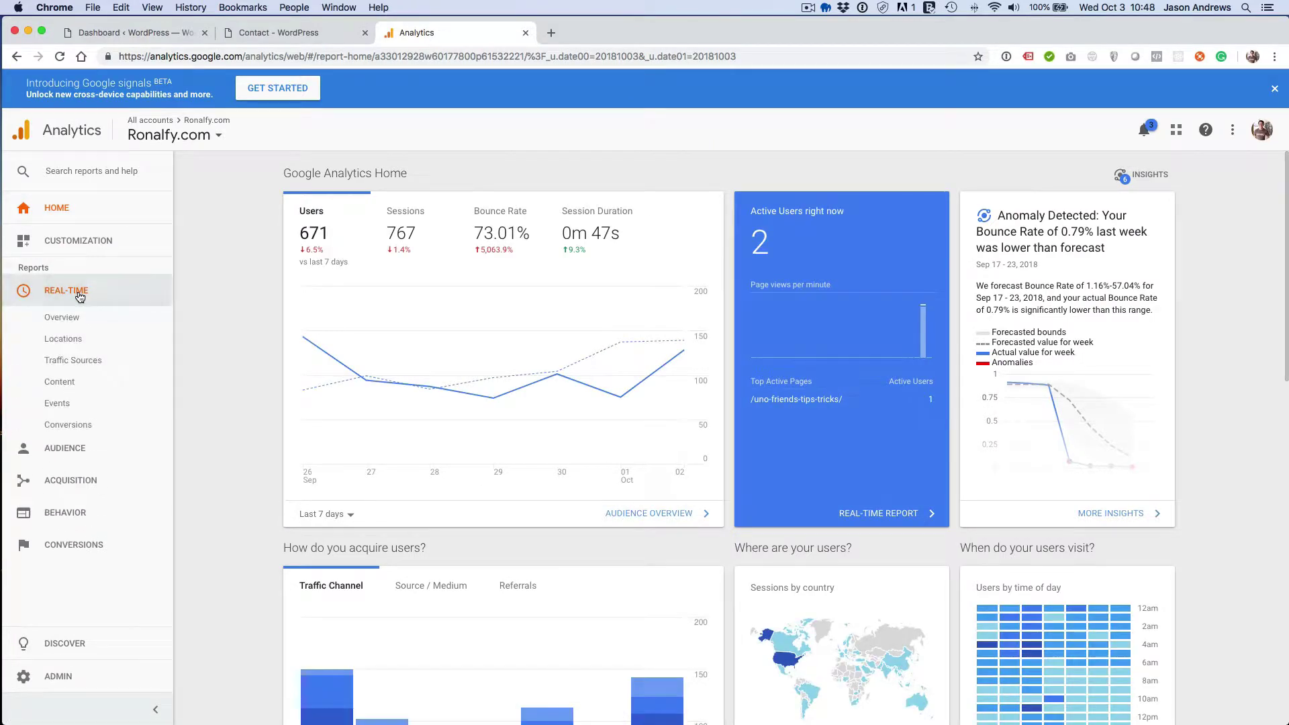
left_click(77, 403)
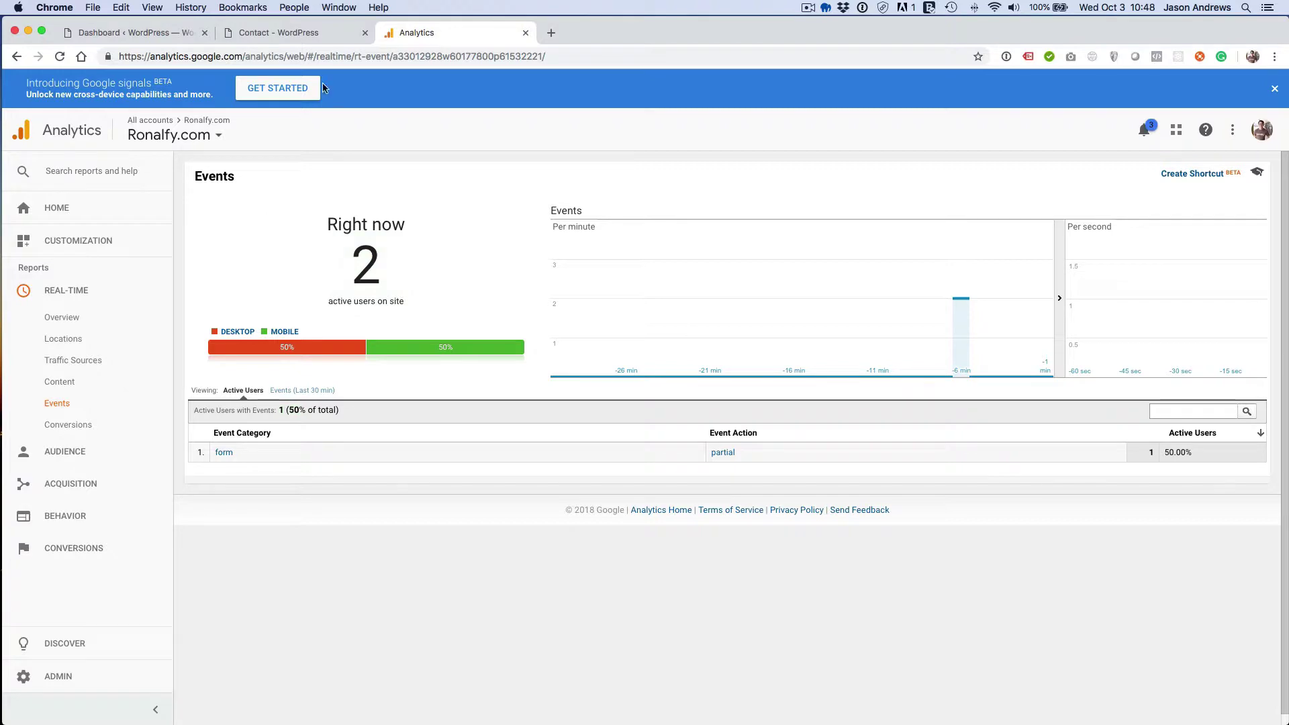
left_click(179, 37)
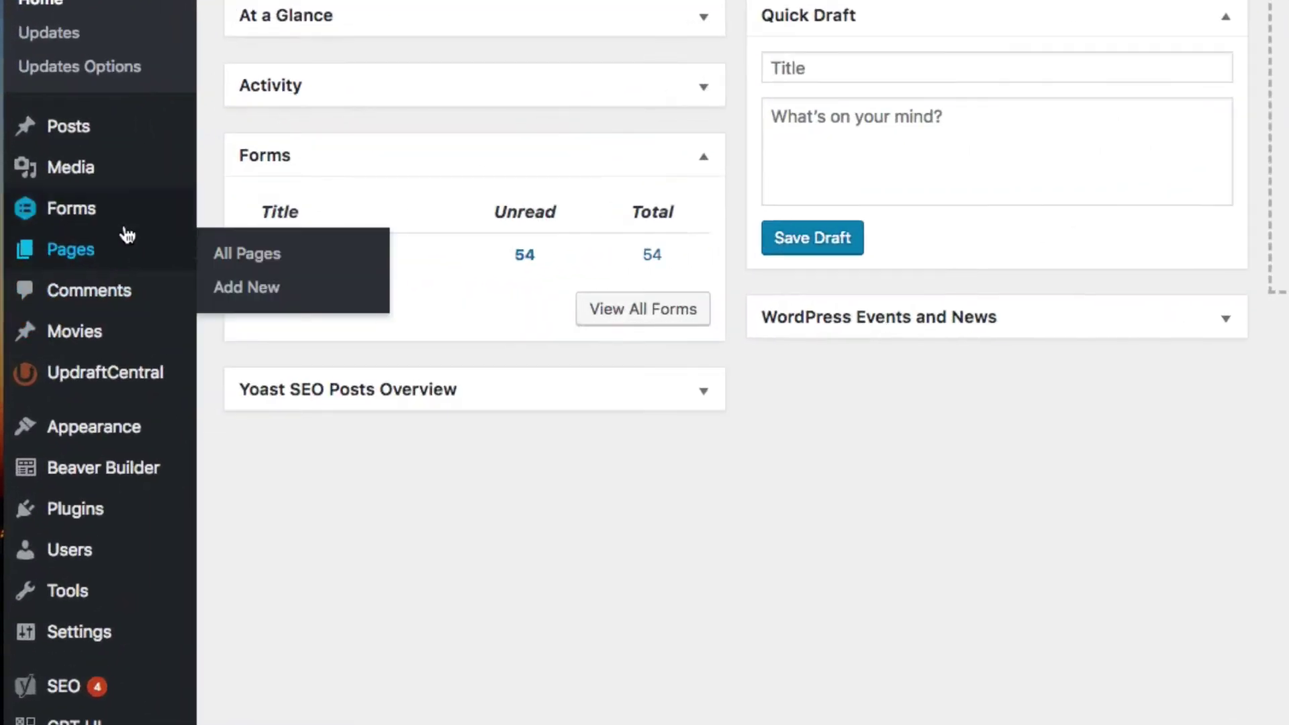
- Find the Partial Entries Add-On on the Forms Add-Ons page and install it
mouse_move(73, 258)
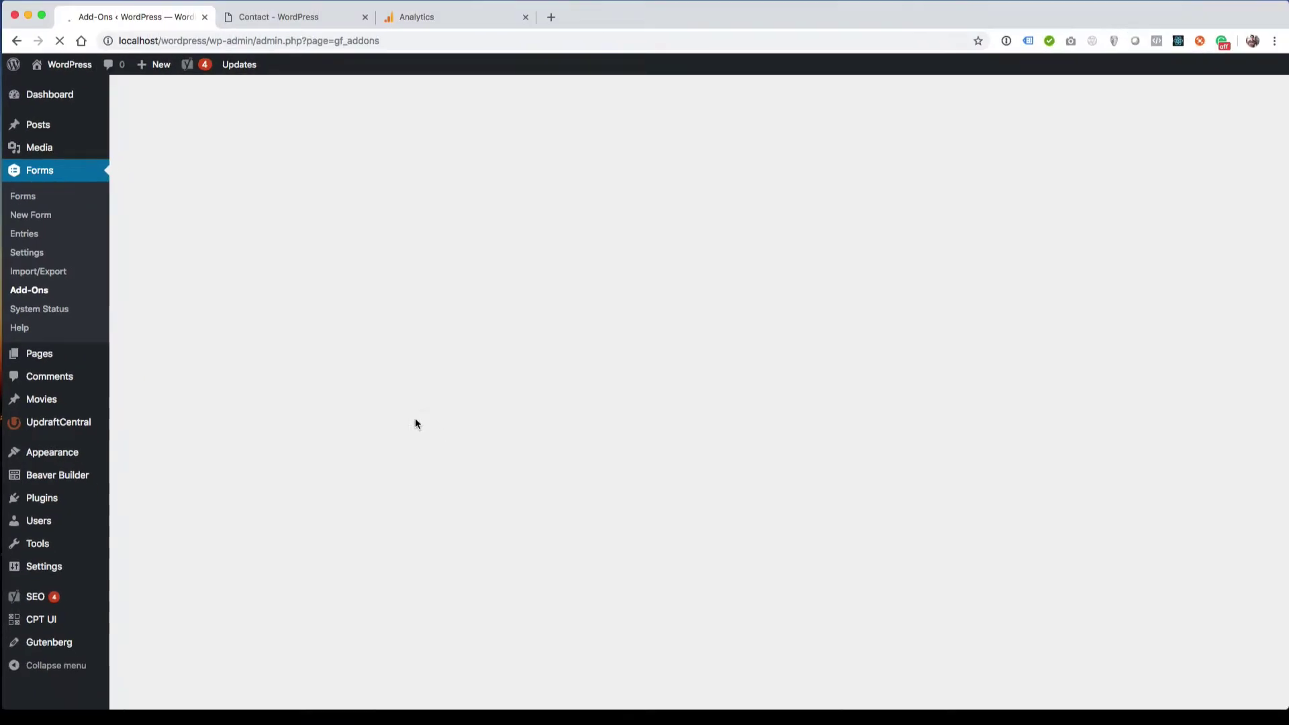
key("super+f")
type("partial")
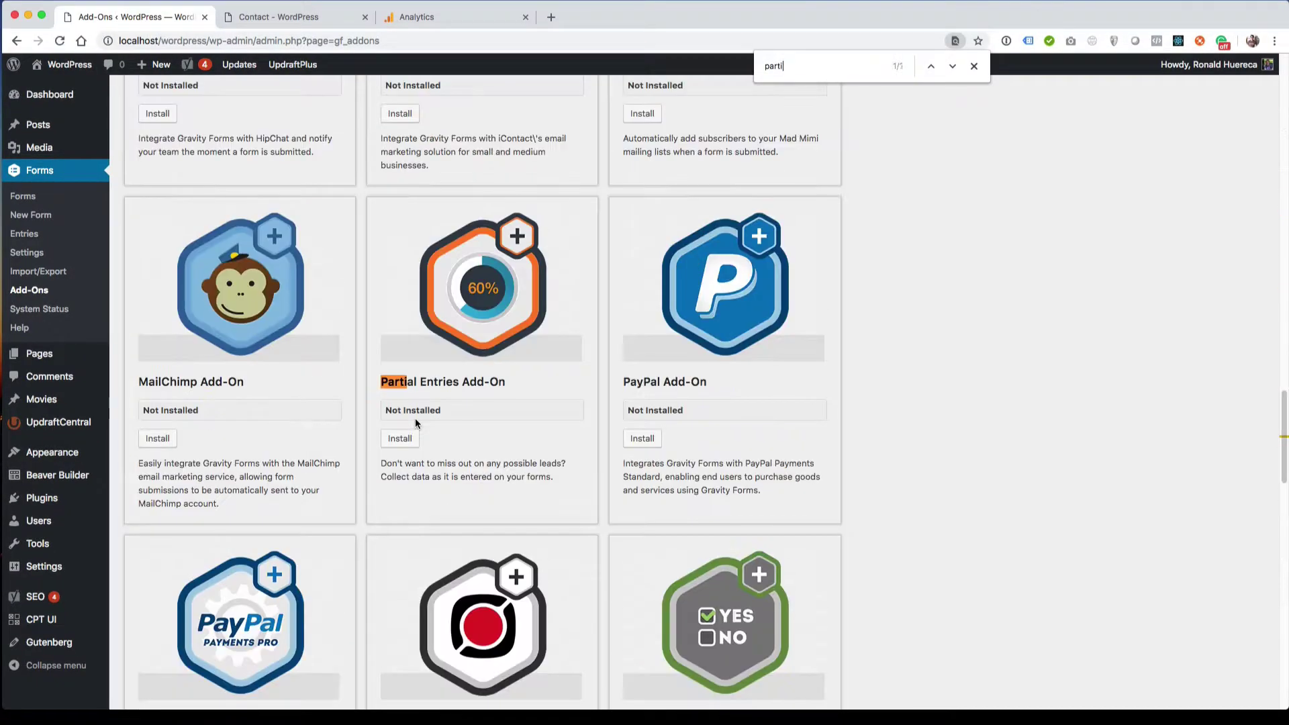
left_click(407, 438)
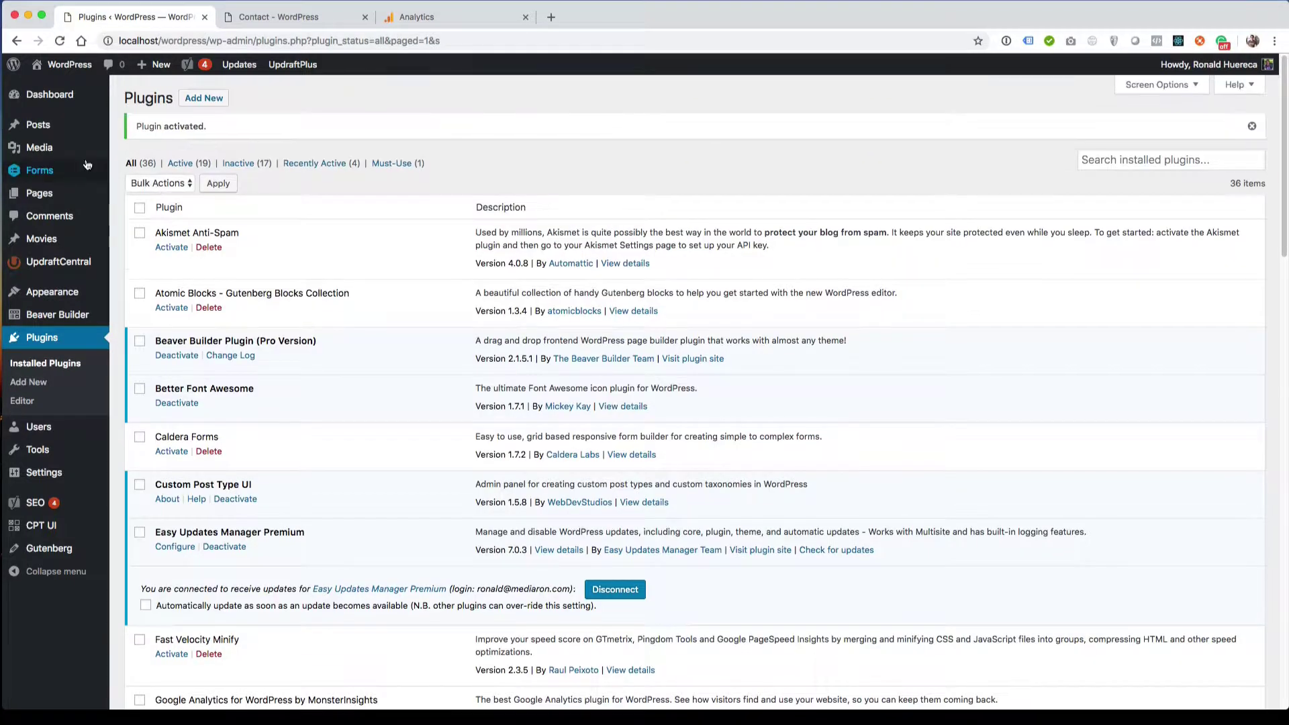
- Open the Partial Entries settings of the Pagination Test form from the Forms list
mouse_move(83, 166)
left_click(139, 174)
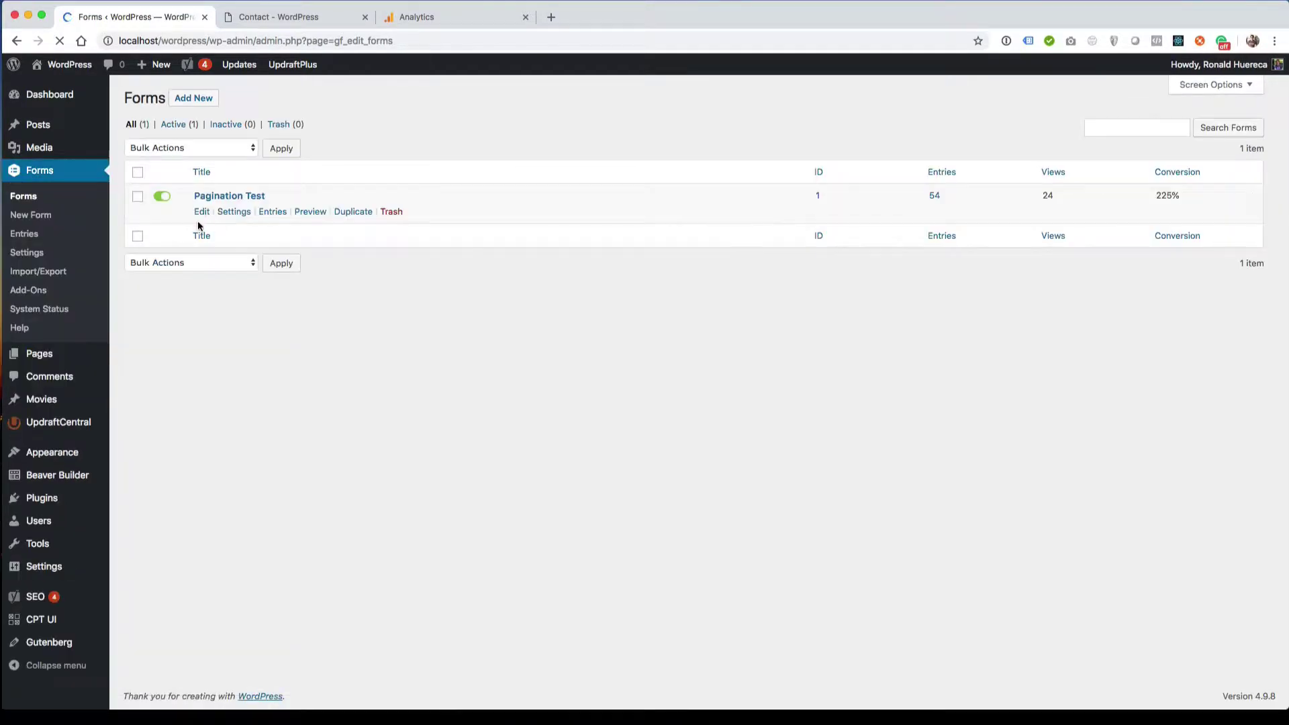
left_click(201, 212)
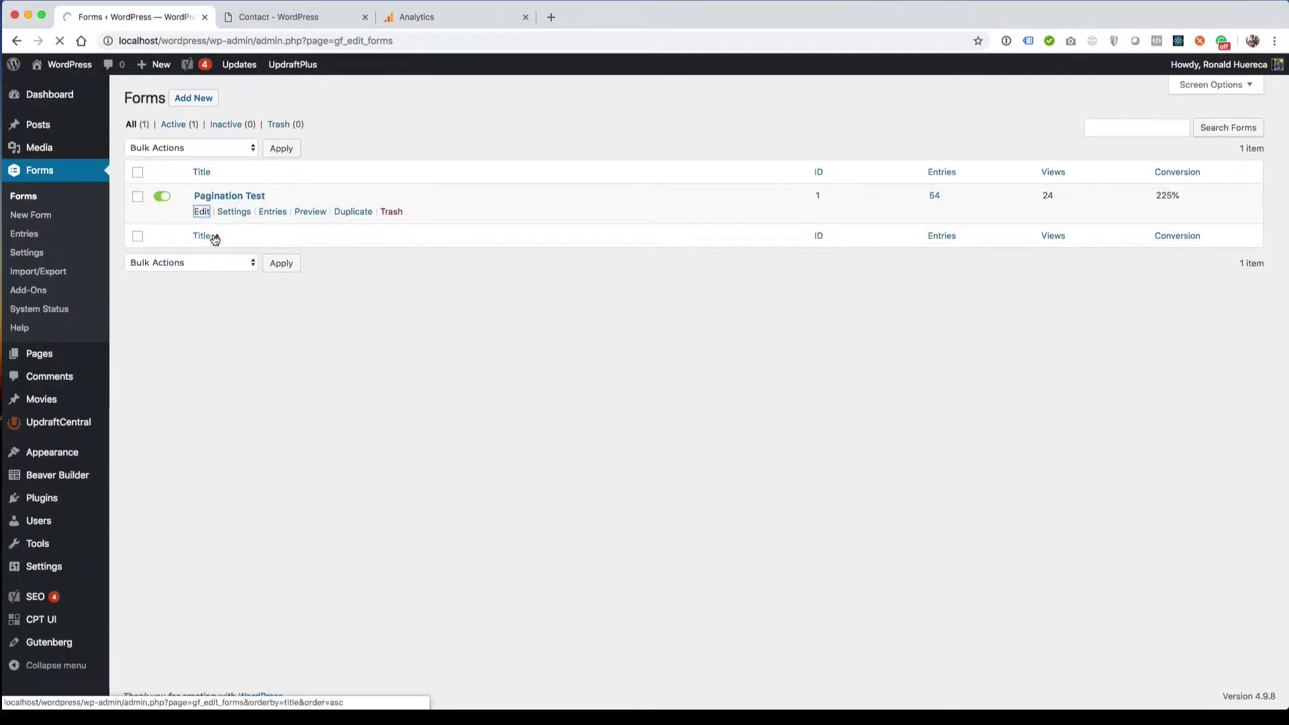
mouse_move(222, 216)
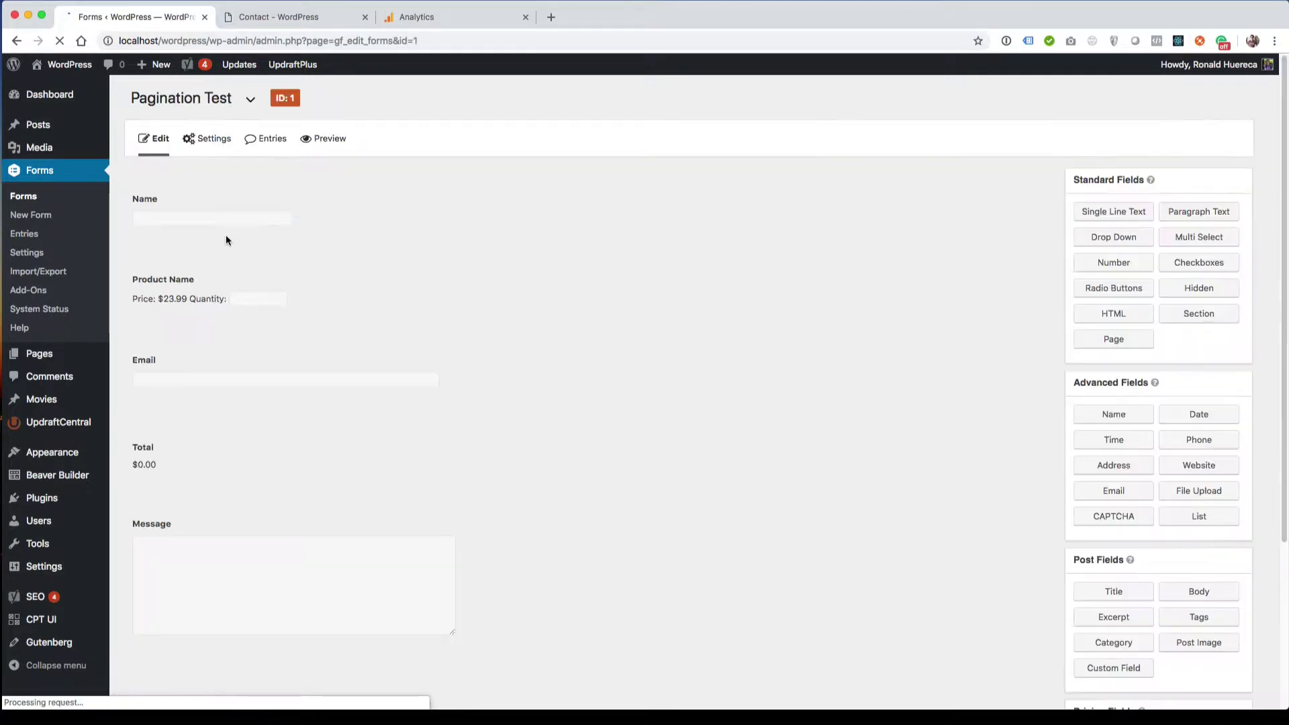
mouse_move(211, 140)
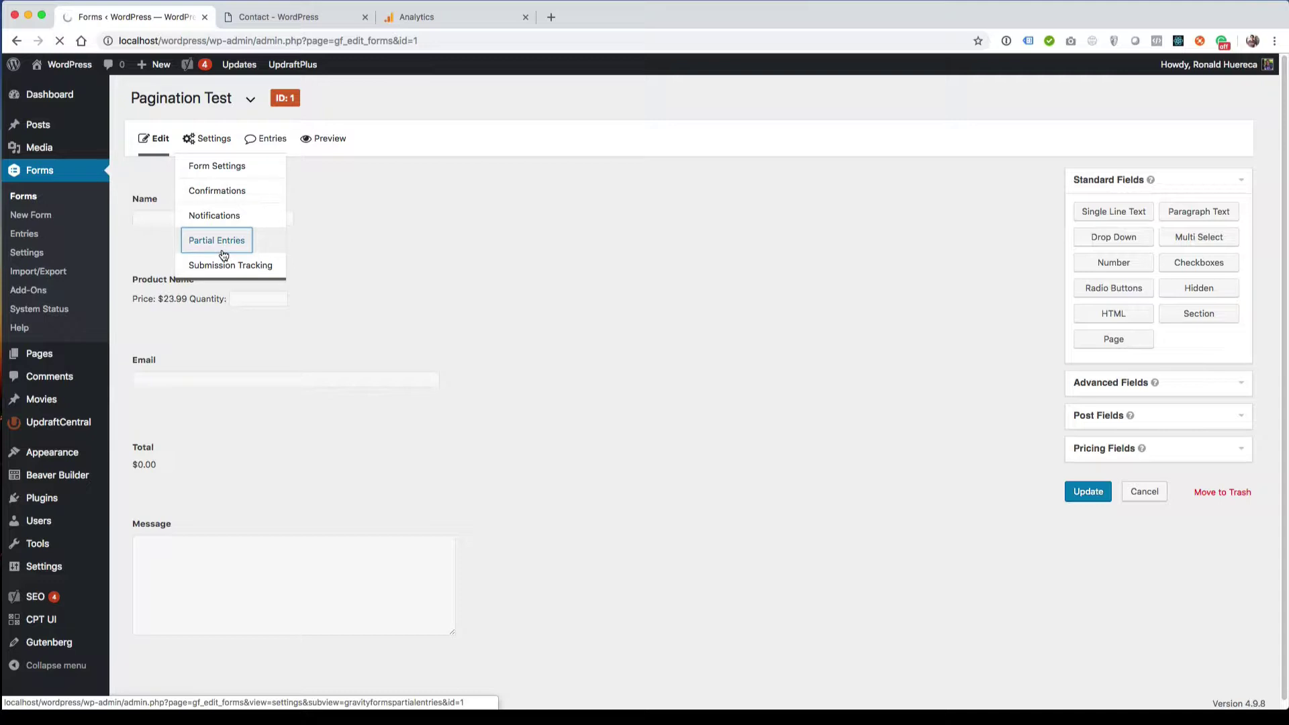
left_click(229, 243)
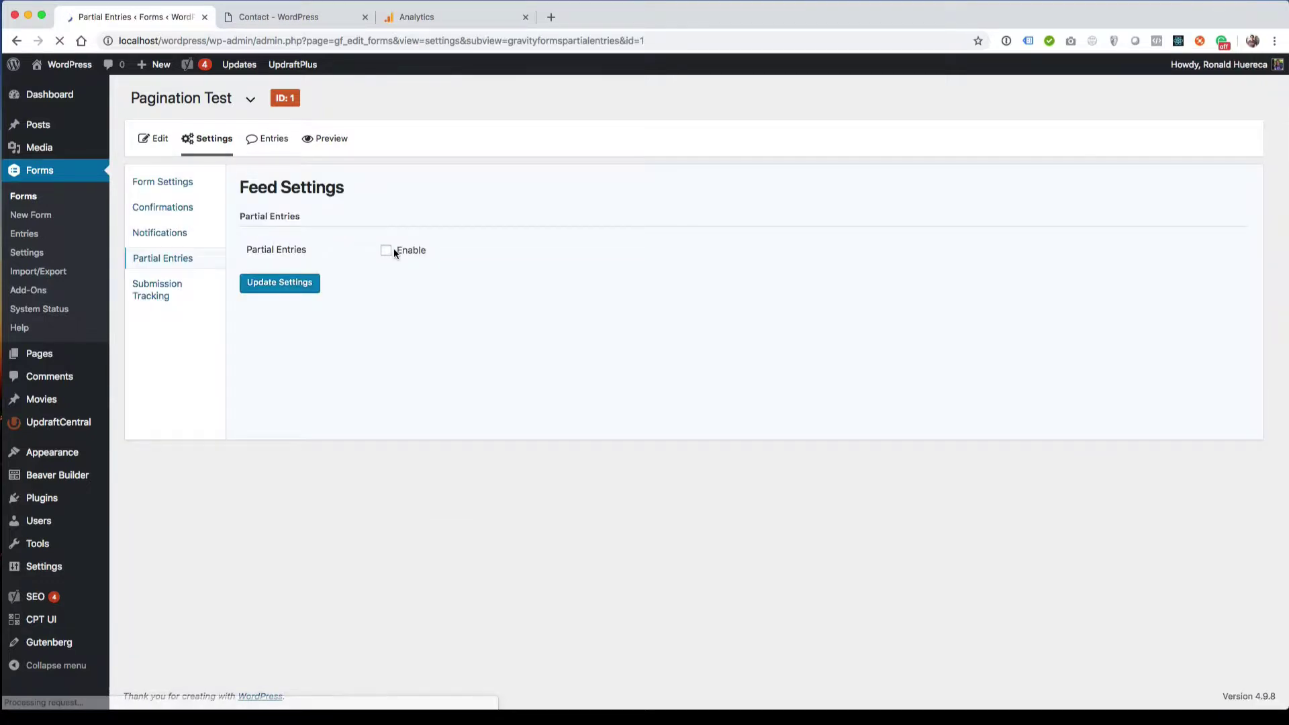
- Enable Partial Entries for Pagination Test, update the settings, and return to the form editor
left_click(387, 250)
left_click(286, 285)
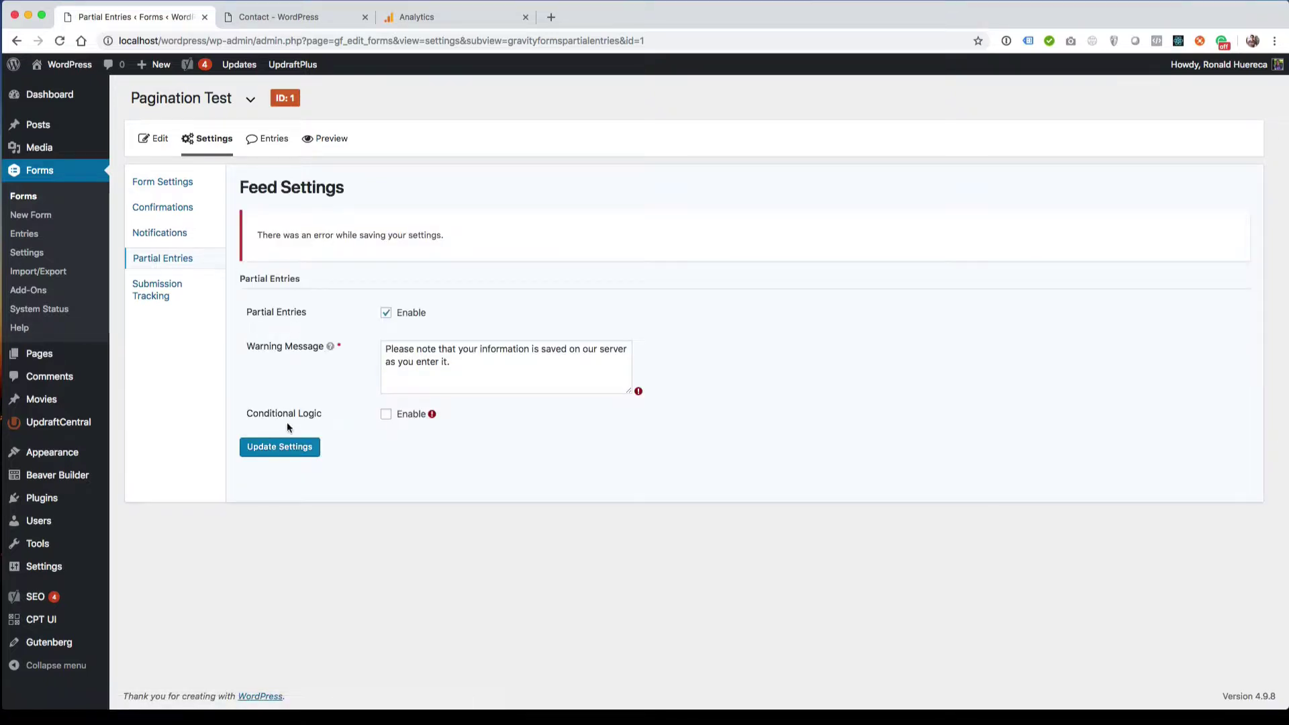
left_click(295, 441)
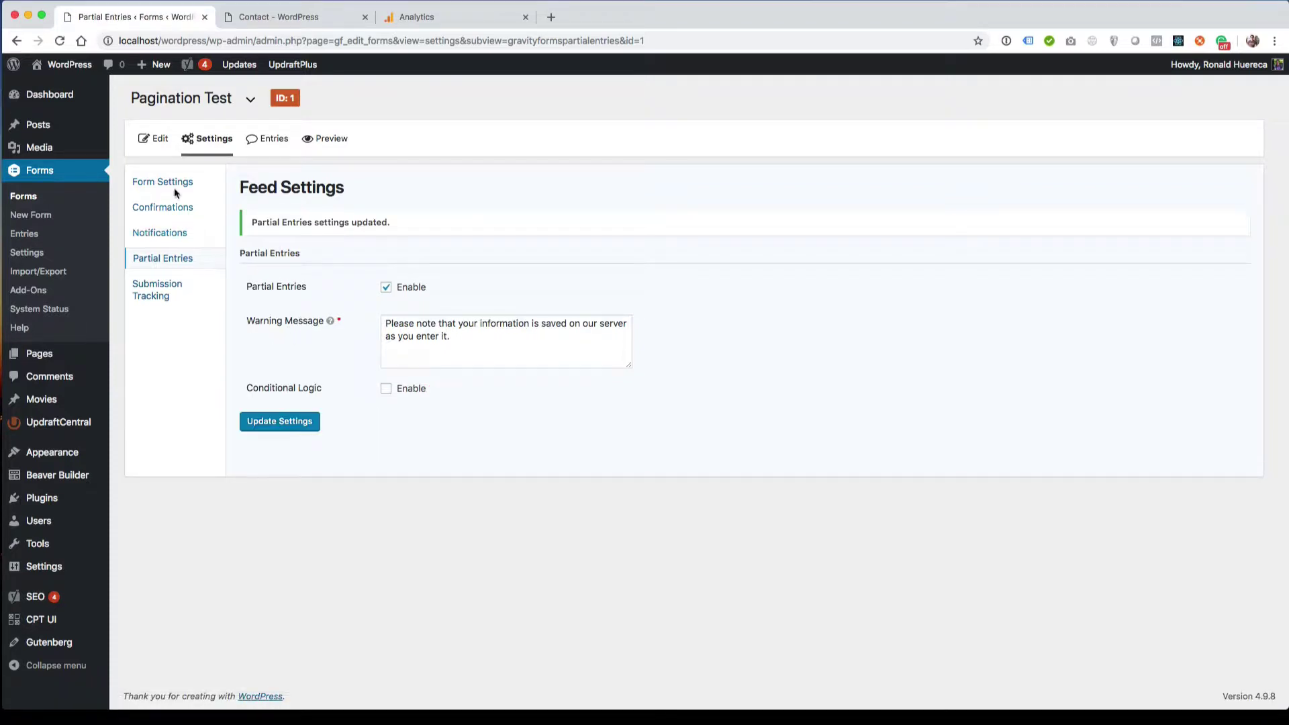
left_click(159, 149)
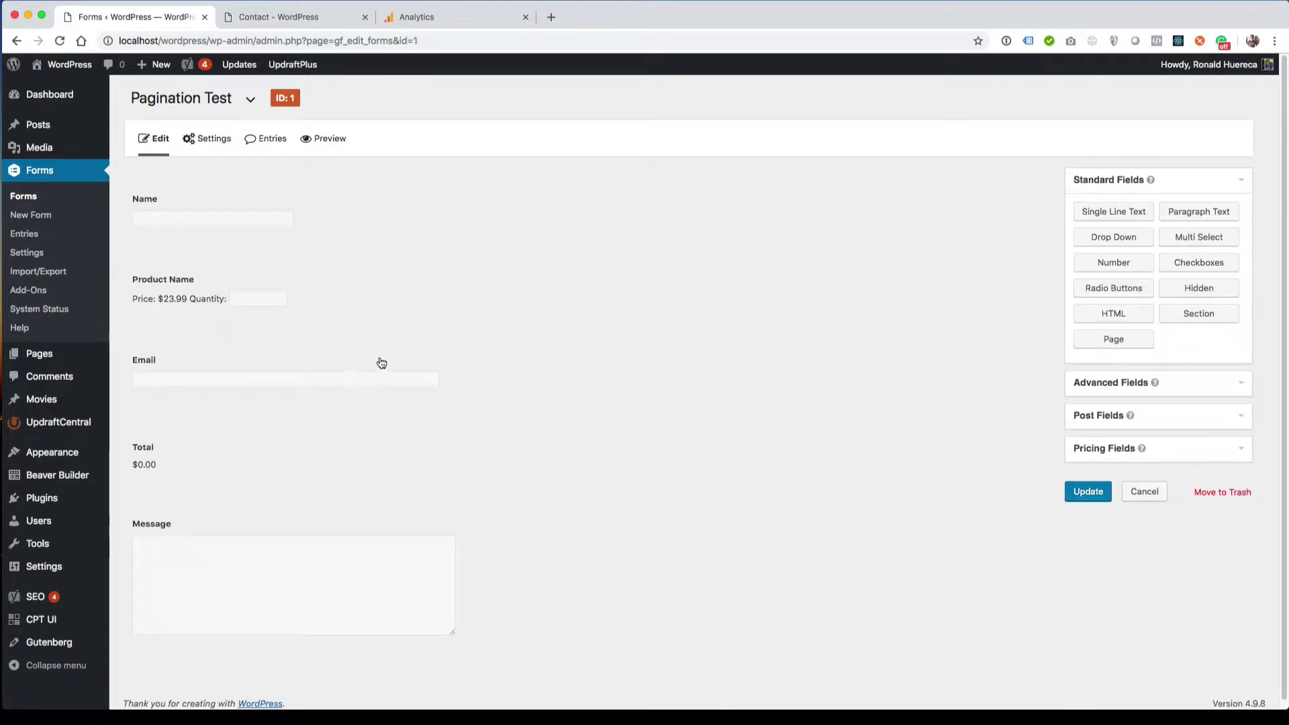
- Give the Email field event category 'form' and event action 'partial'
left_click(381, 363)
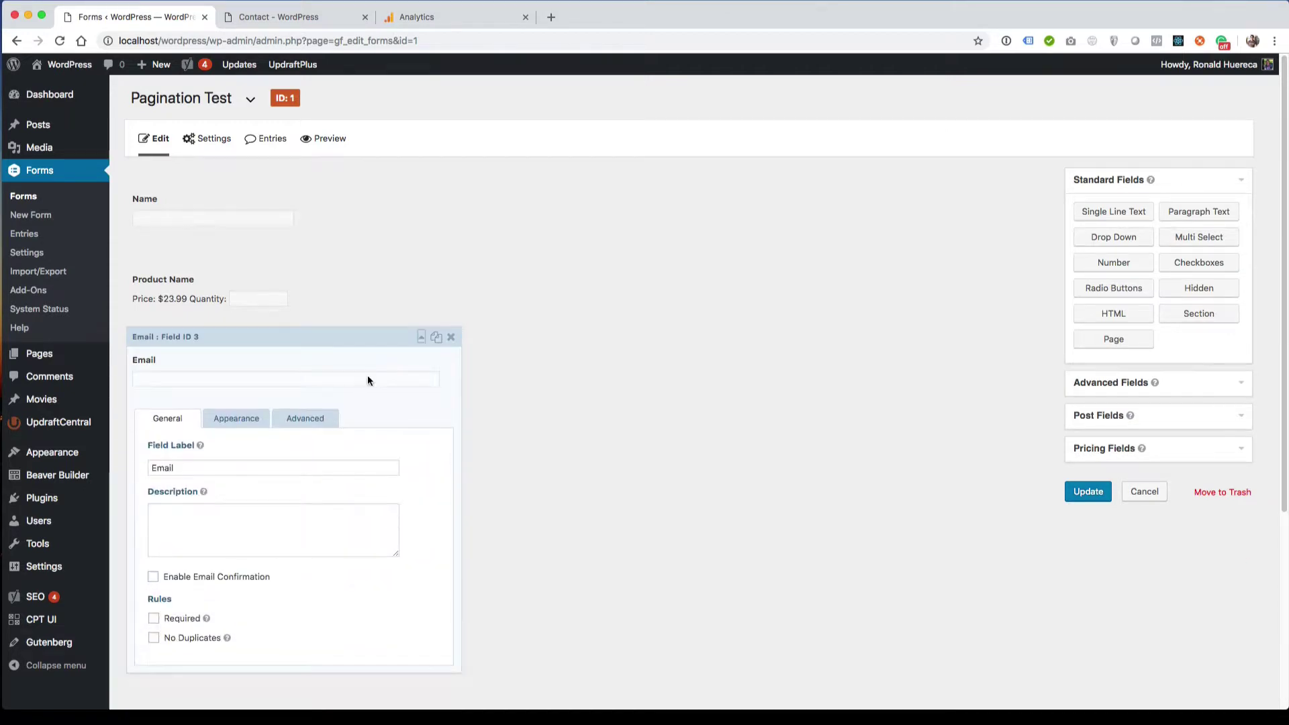
left_click(316, 423)
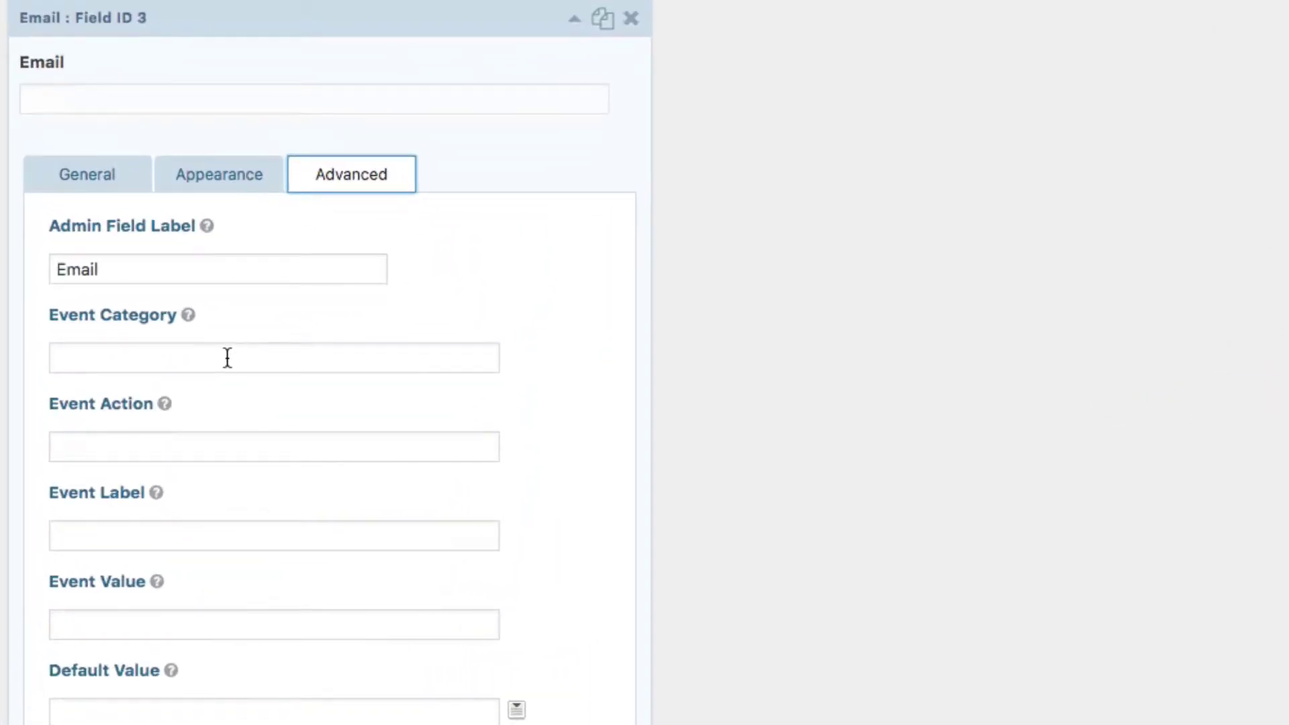
left_click(227, 367)
type("form")
key("Tab")
key("Tab")
type("partial")
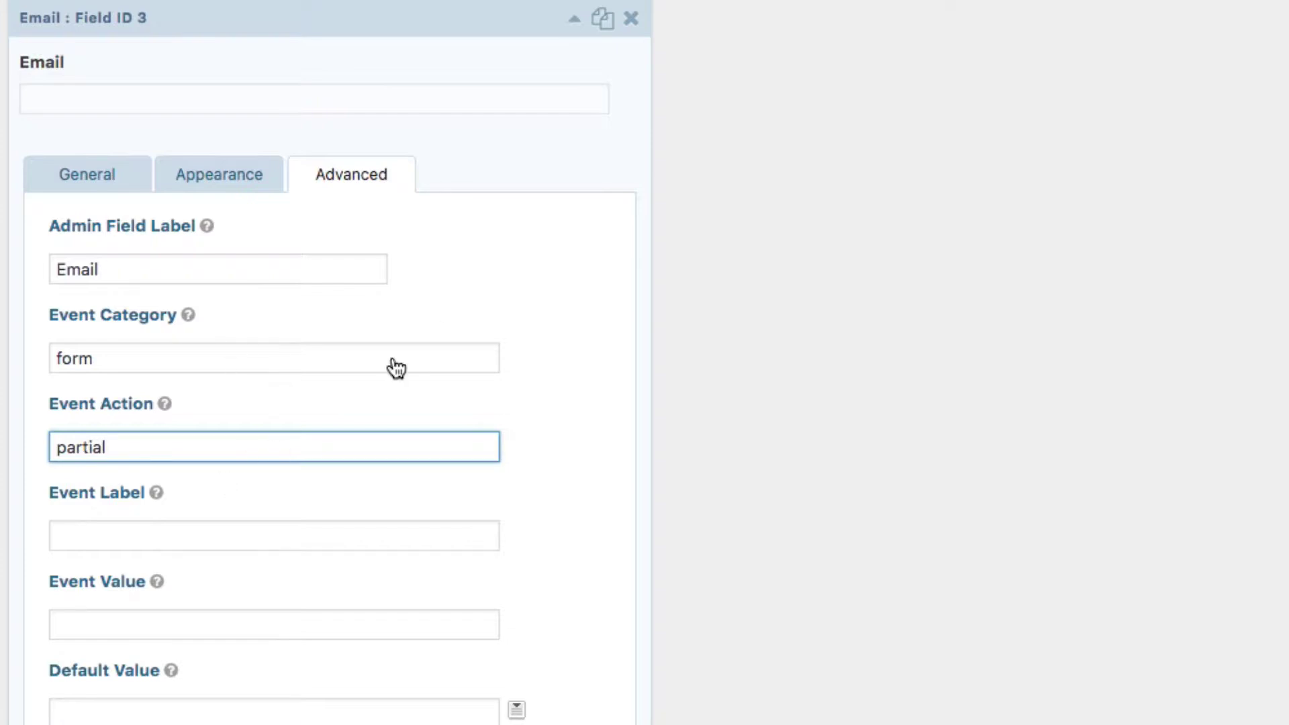
left_click(576, 20)
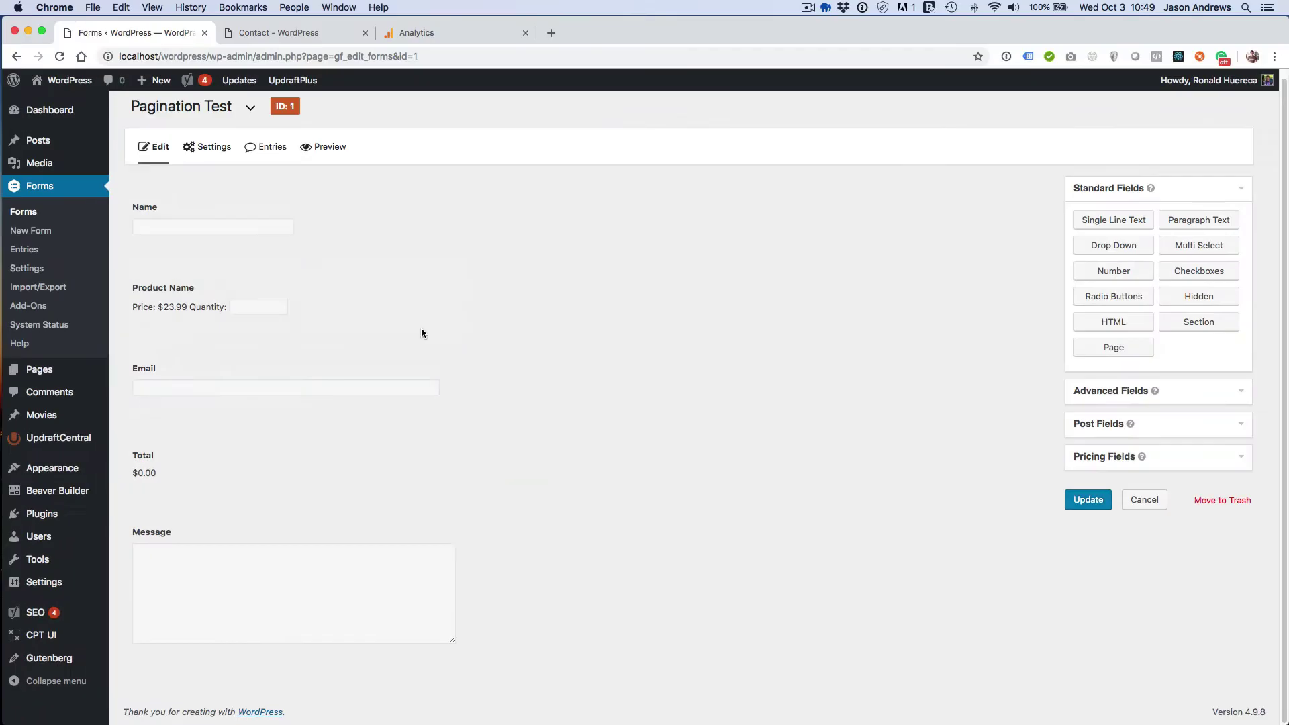
- Give the Total field event category 'form' and event action 'partial', then update the form
left_click(353, 461)
left_click(306, 479)
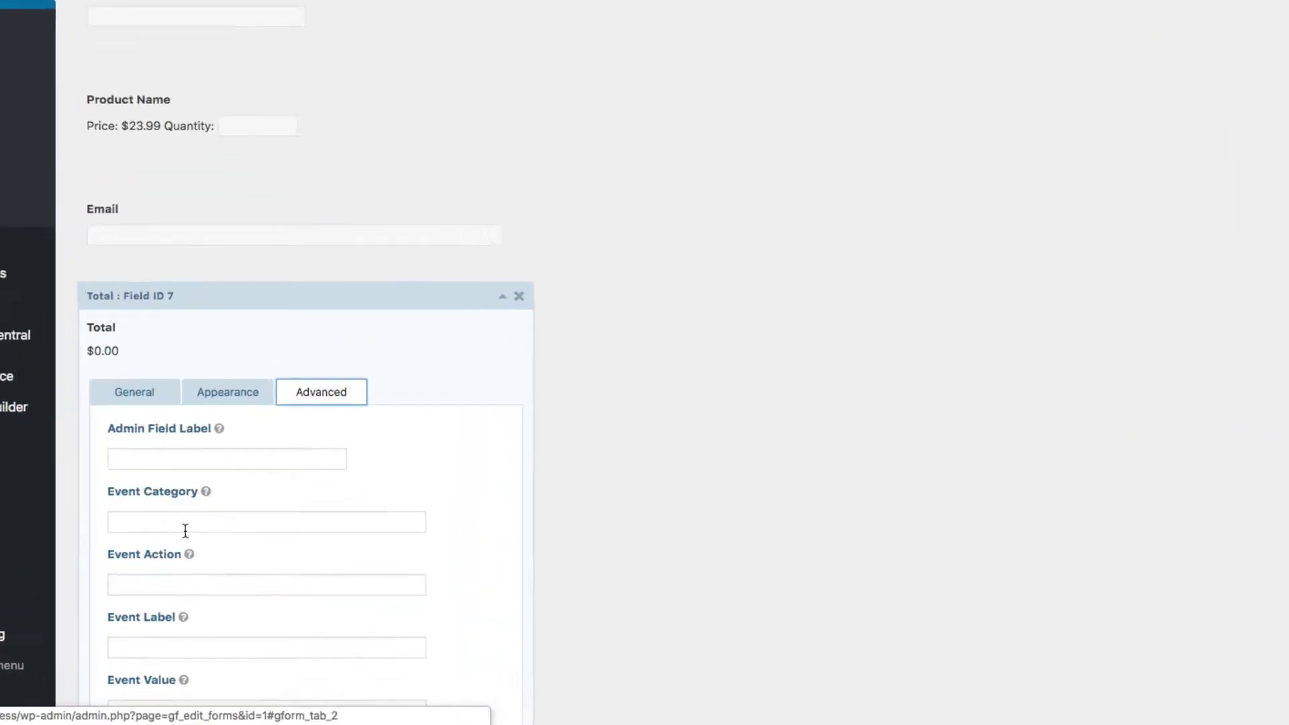
left_click(208, 576)
type("form")
key("Tab")
key("Tab")
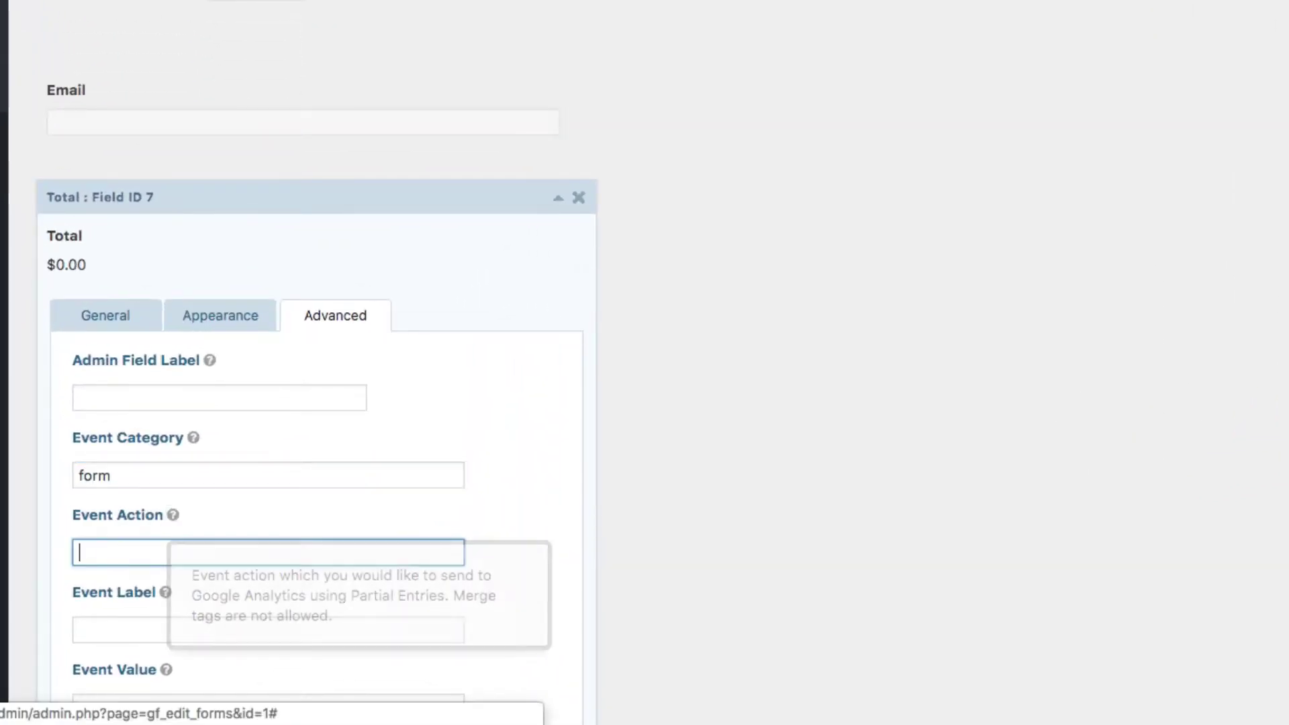
type("partial")
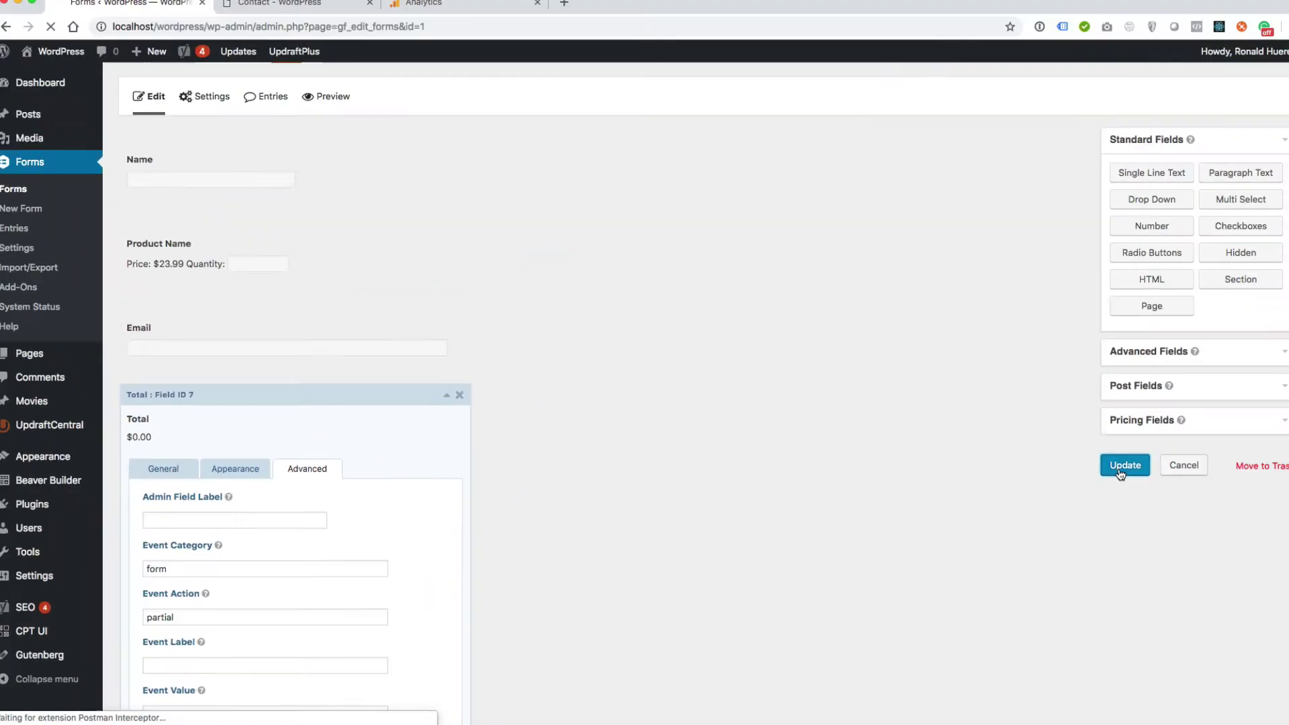
left_click(1087, 476)
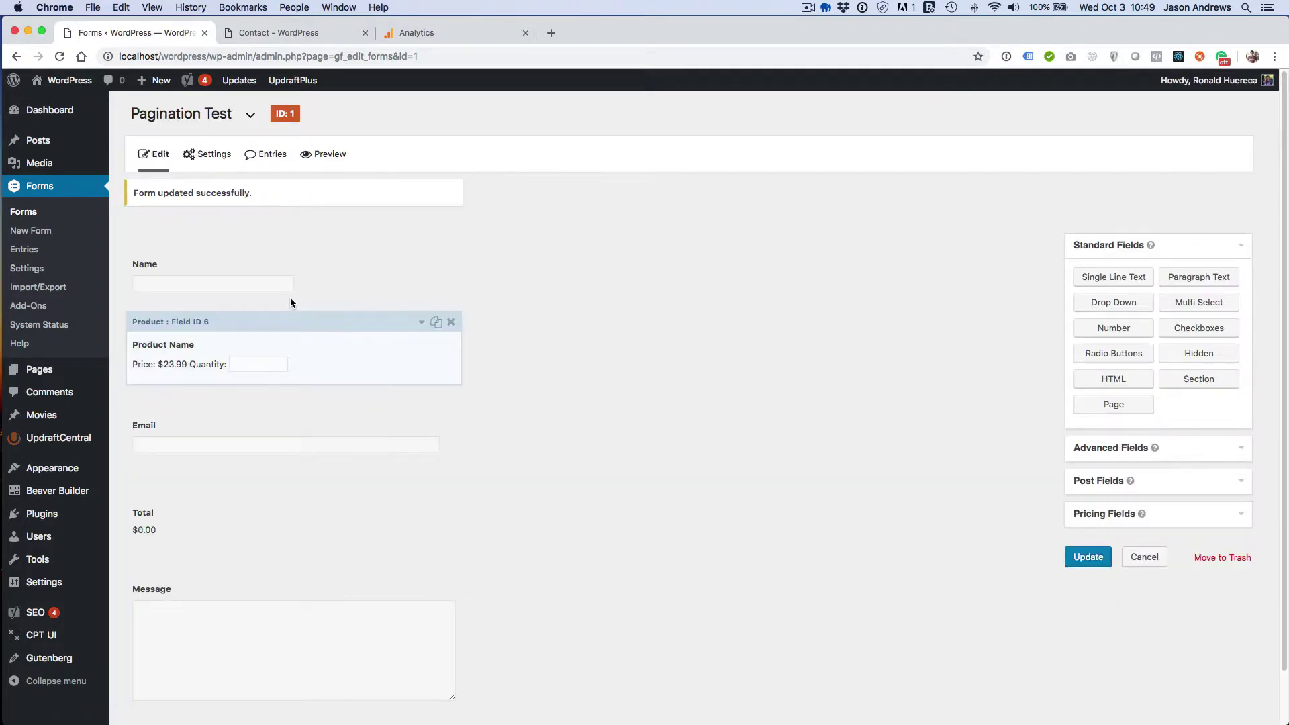
left_click(305, 38)
- Reload the Contact page, enter the contact's full name, and clear the console log
key("super+r")
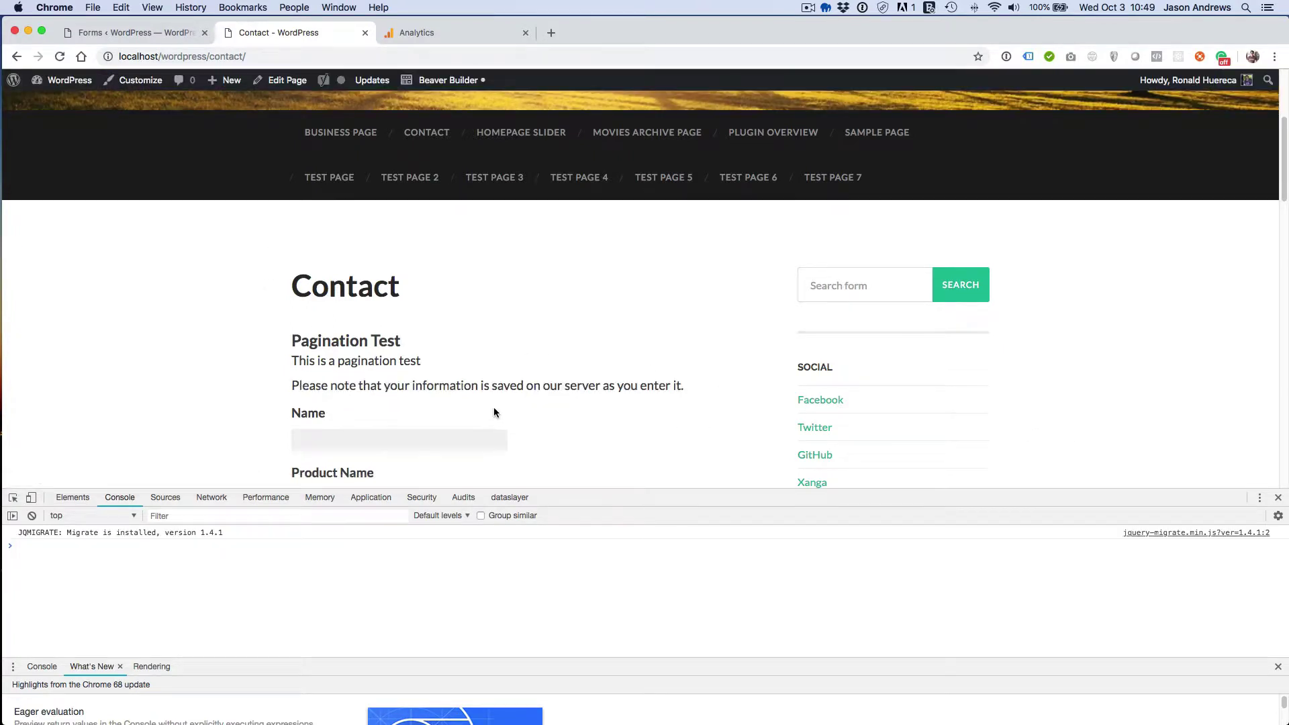
scroll(493, 411, "down", 4)
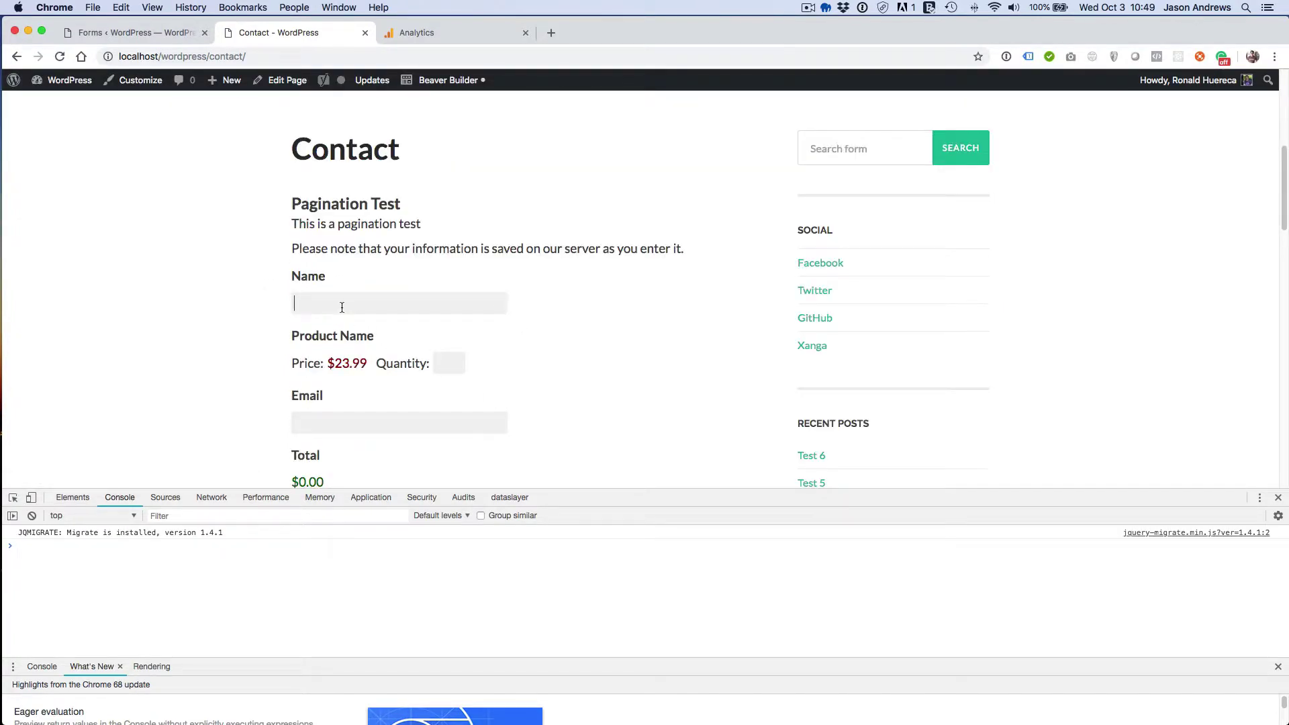
left_click(342, 308)
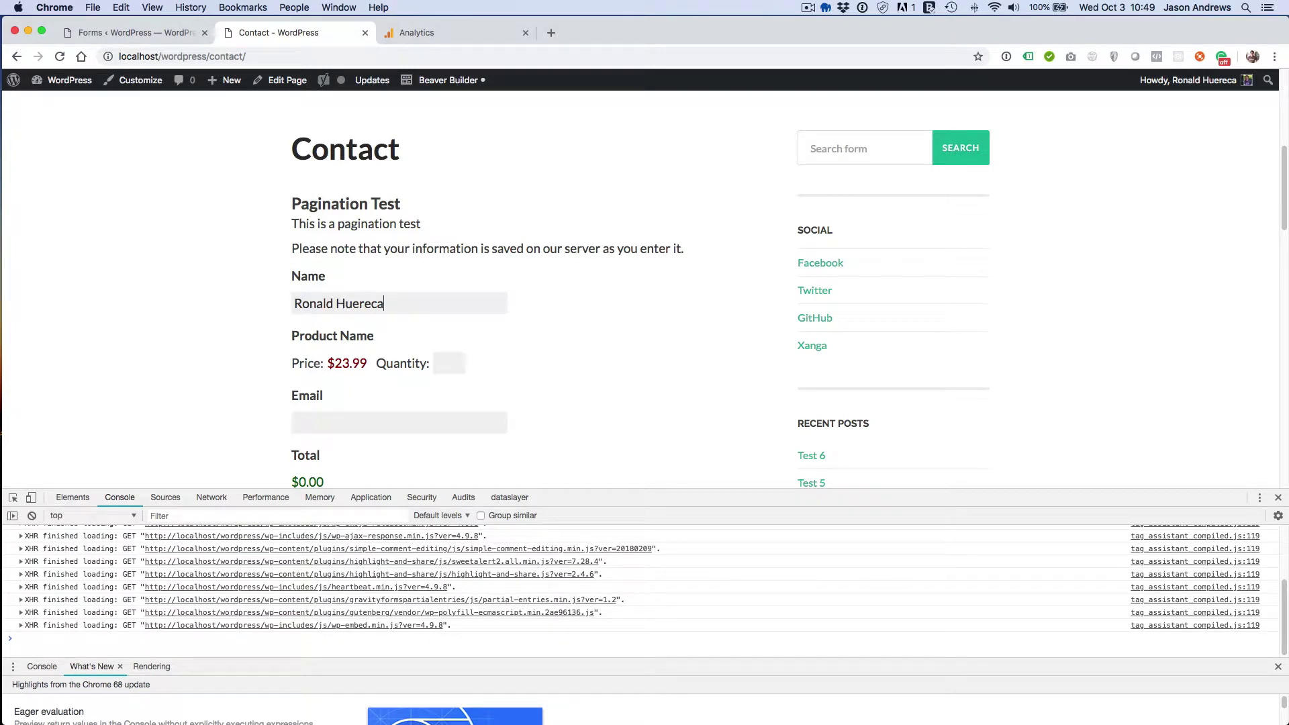
left_click(31, 516)
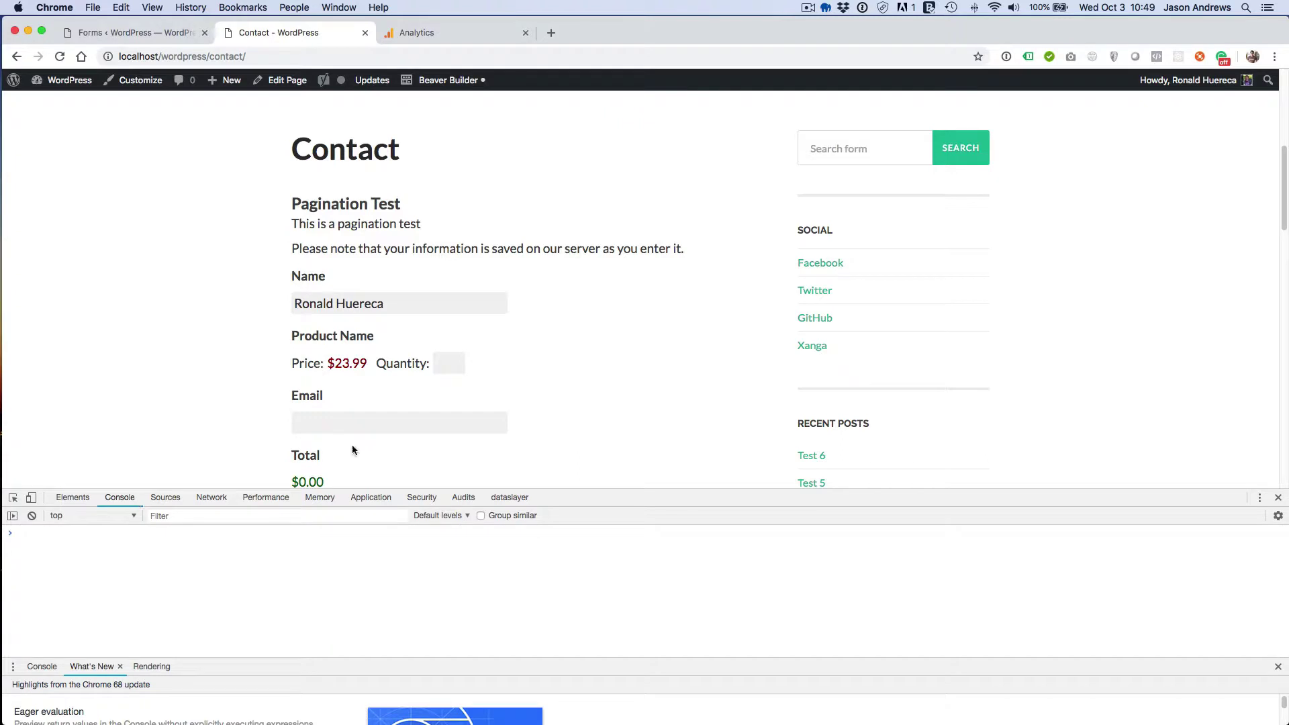
- Enter the contact's e-mail address and type 'I am starting to type a message.' in Message
left_click(393, 429)
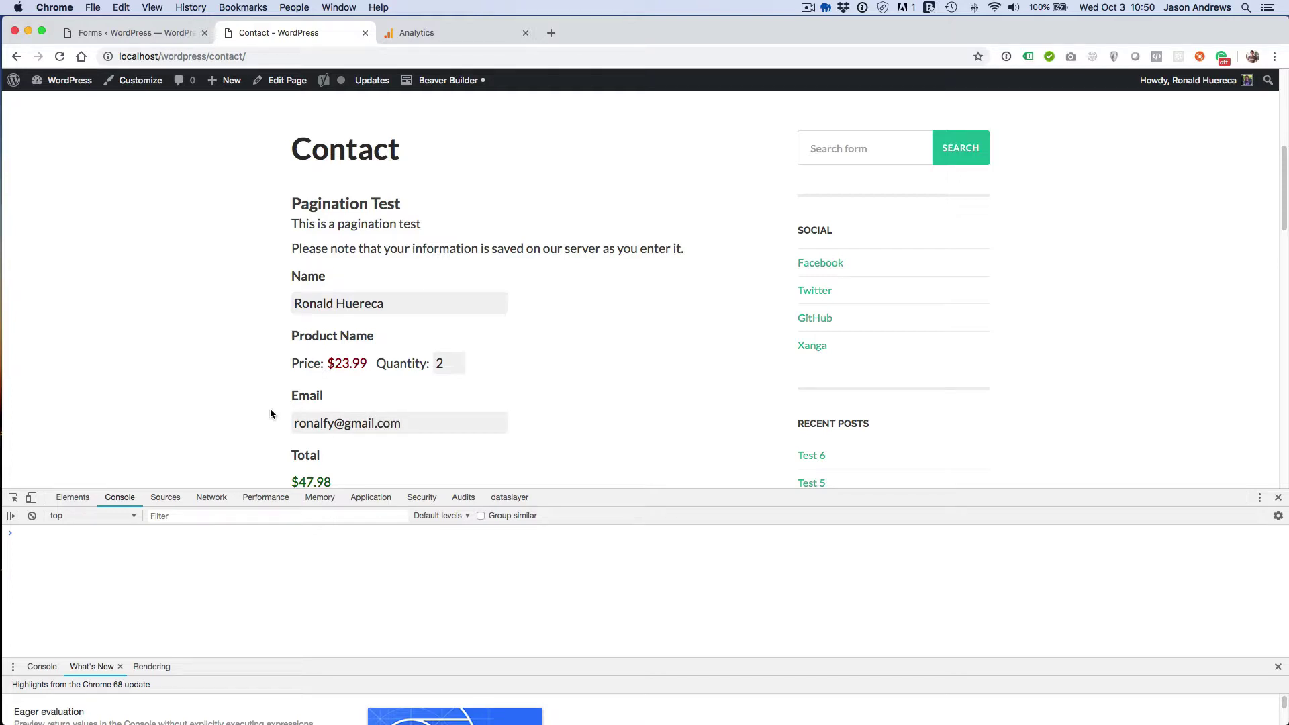
scroll(271, 413, "down", 2)
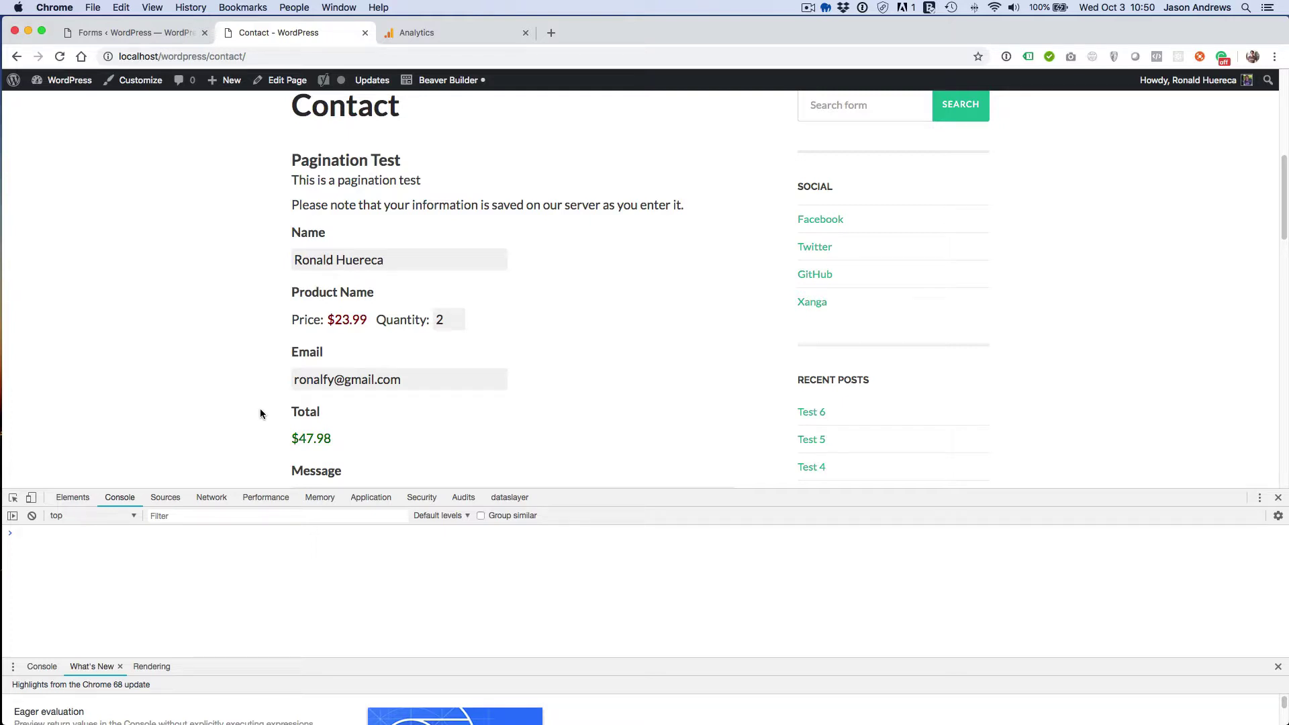
scroll(260, 411, "down", 5)
left_click(340, 397)
type("I am starting to type a message.")
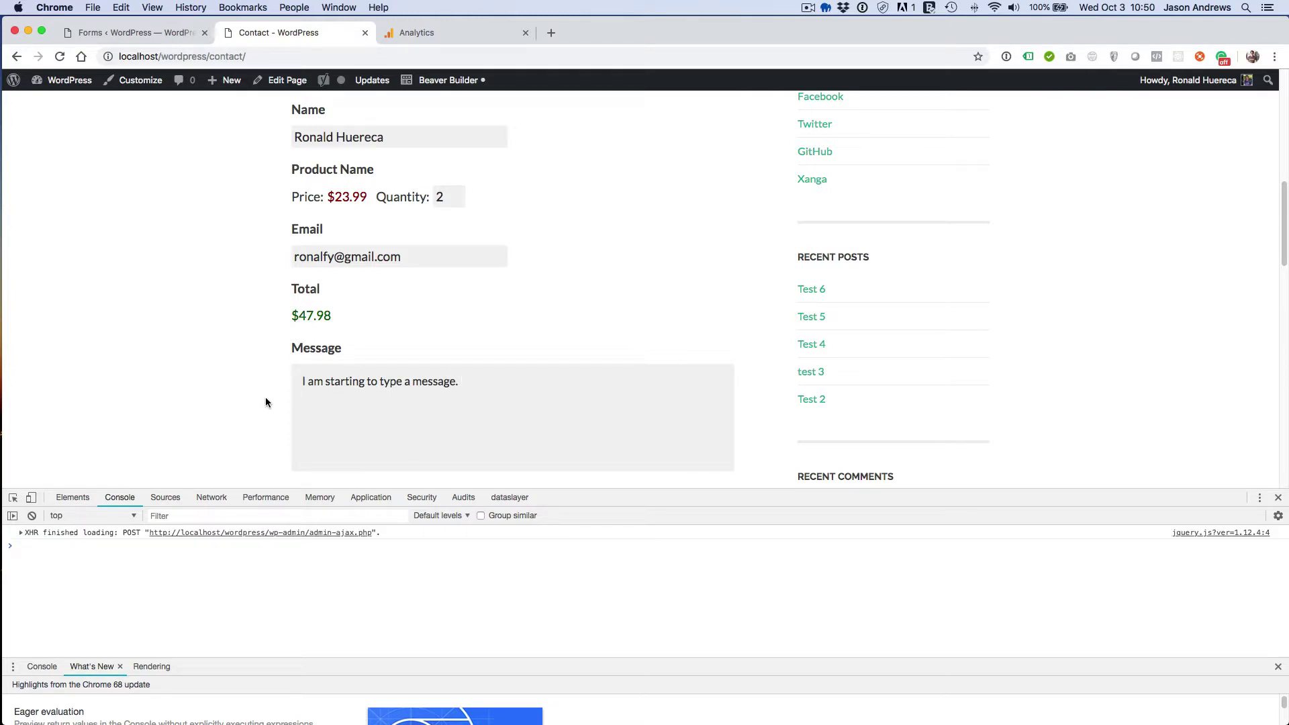
left_click(438, 41)
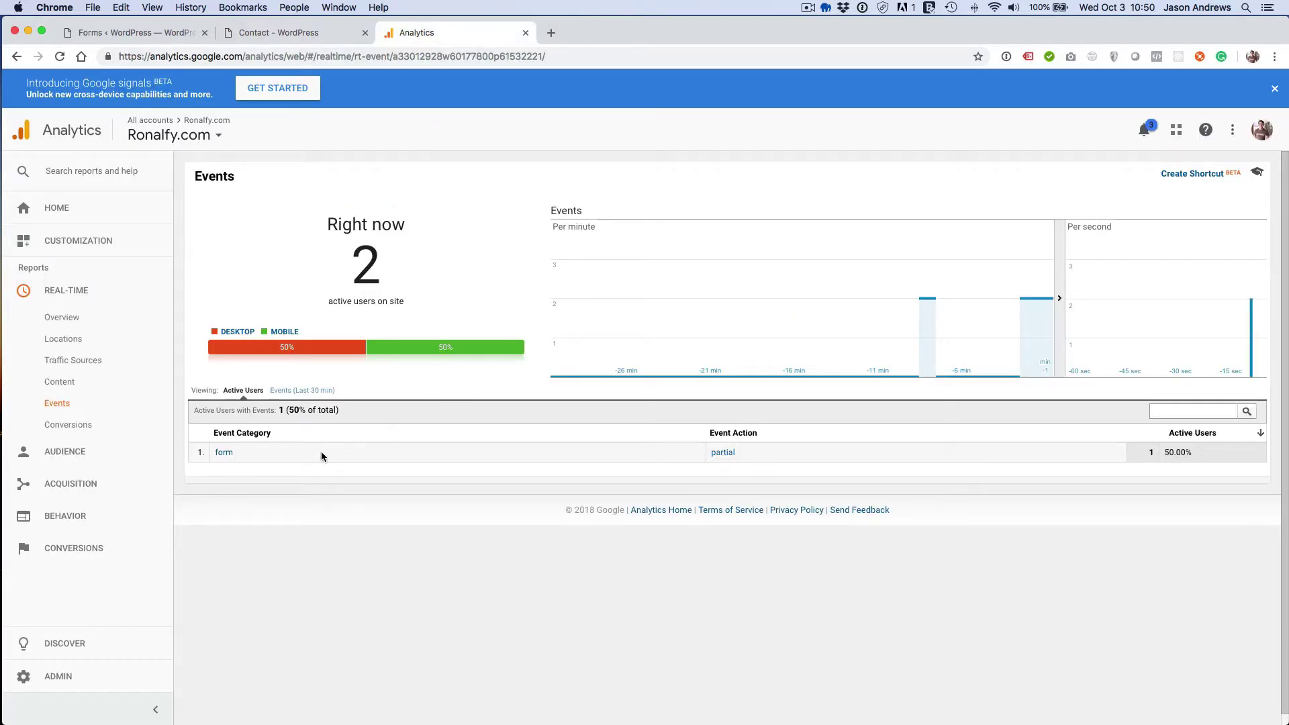
- Filter real-time events to the form category, then view the real-time Conversions report
left_click(224, 453)
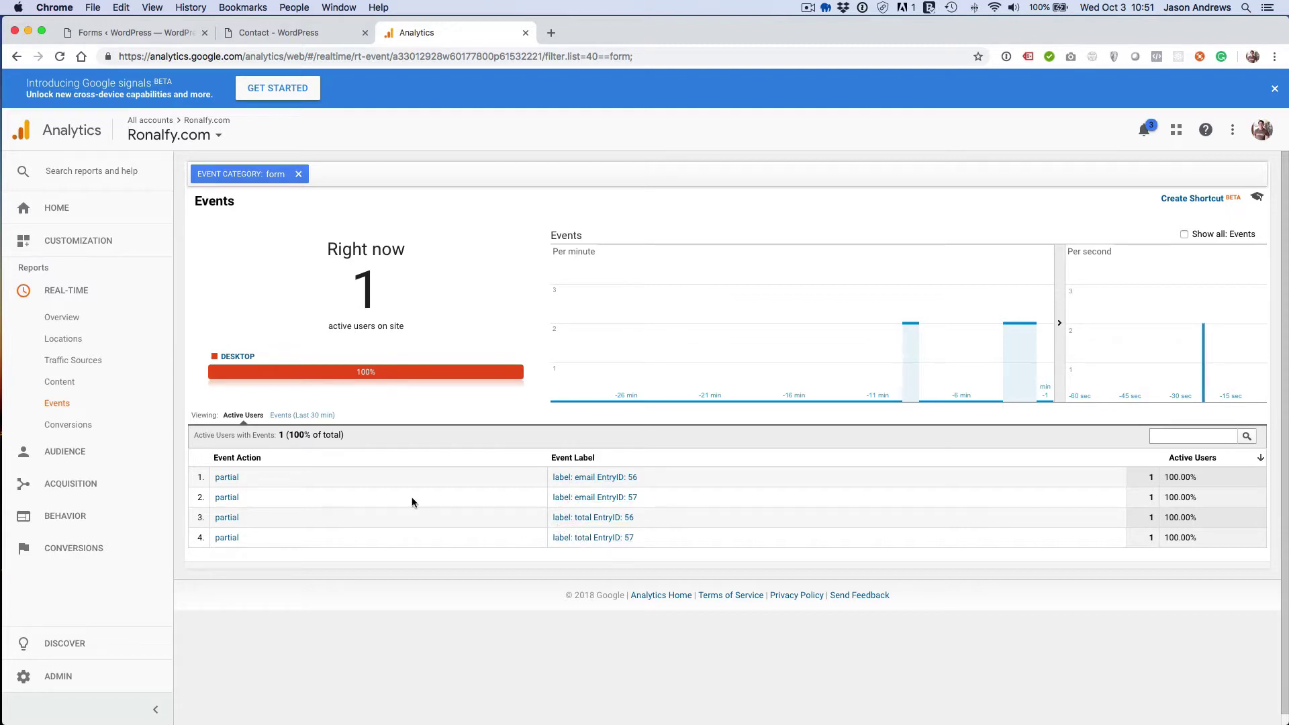
left_click(124, 428)
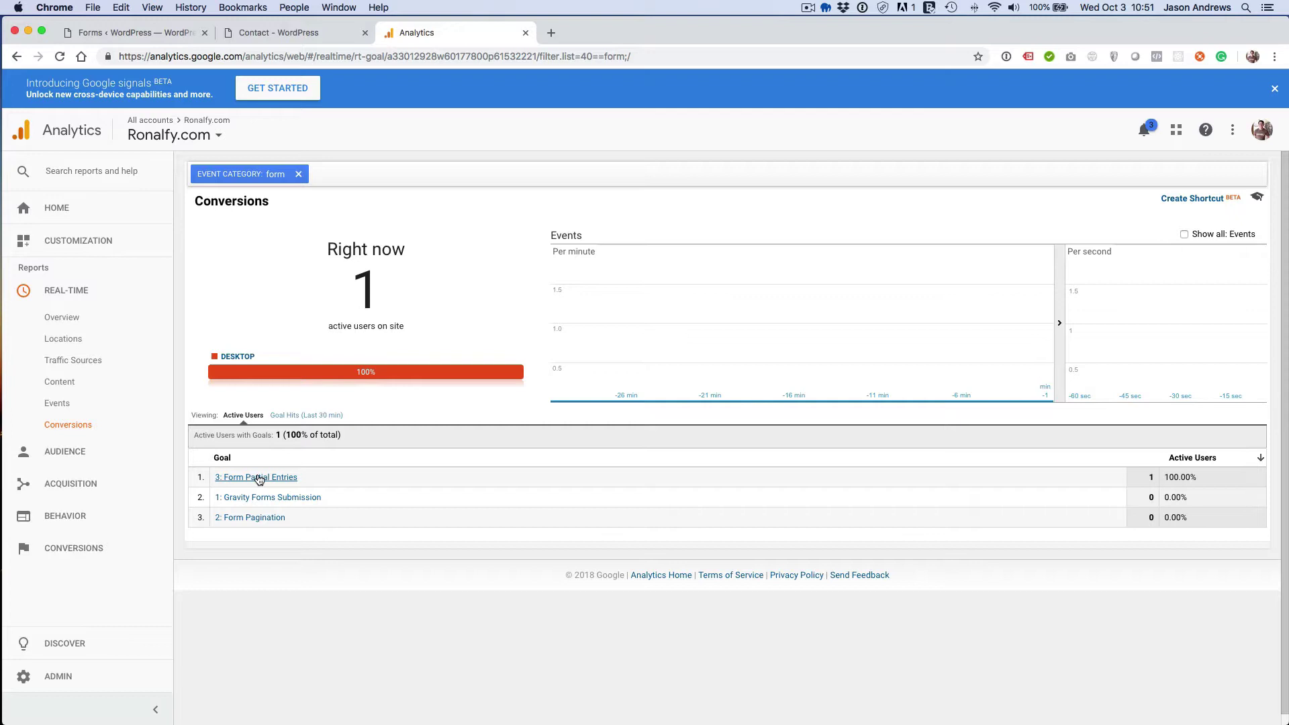
- Filter Conversions to Form Partial Entries, then remove the category and goal filters
left_click(258, 477)
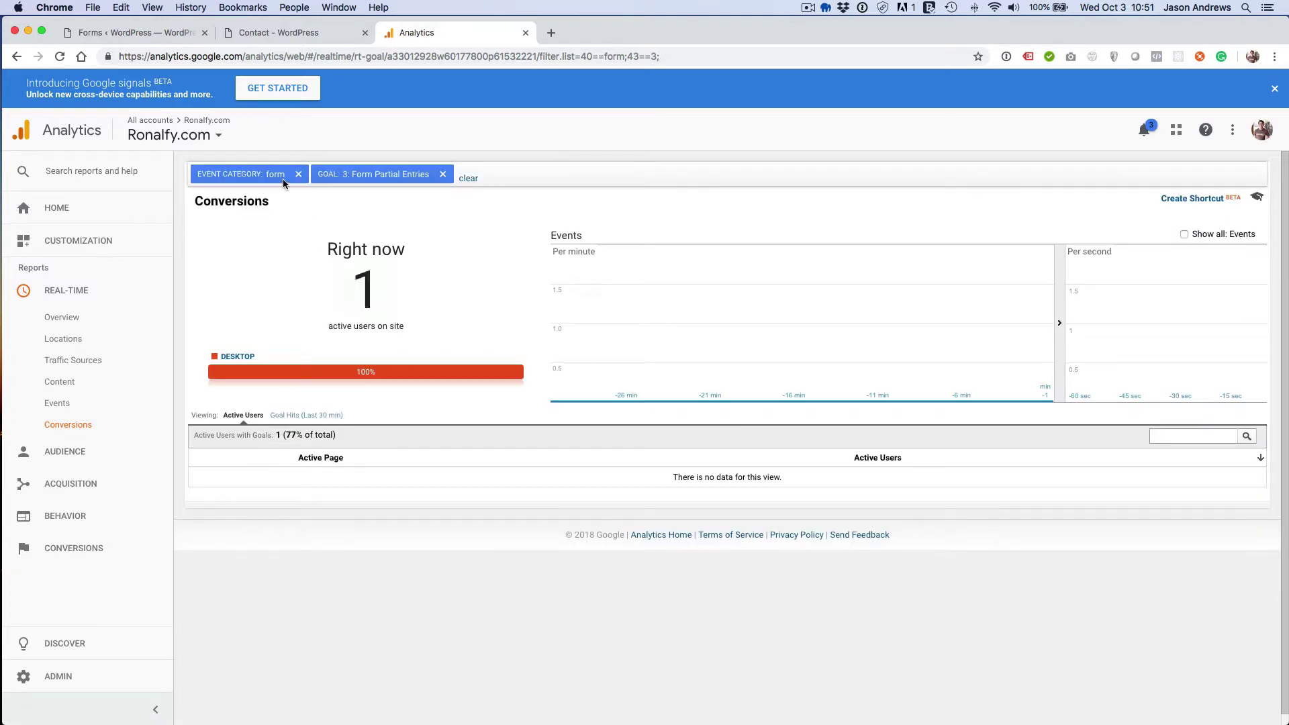
left_click(296, 175)
left_click(322, 175)
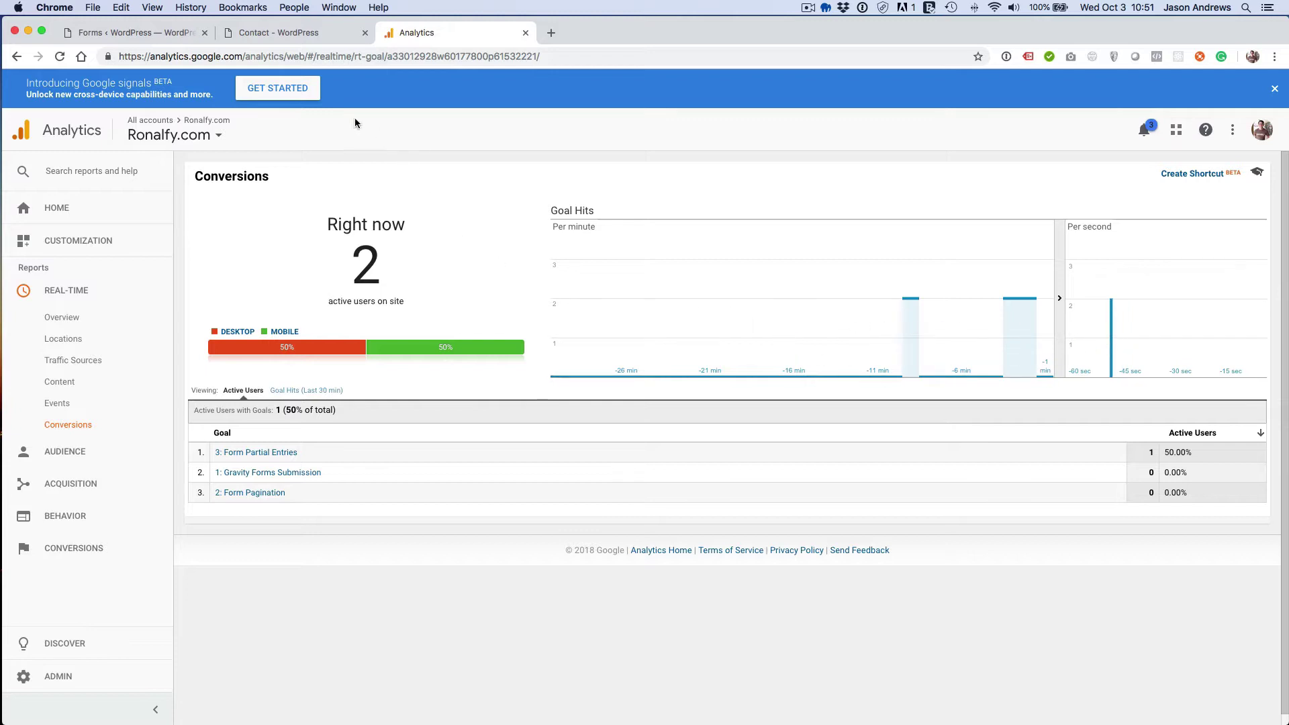
left_click(290, 42)
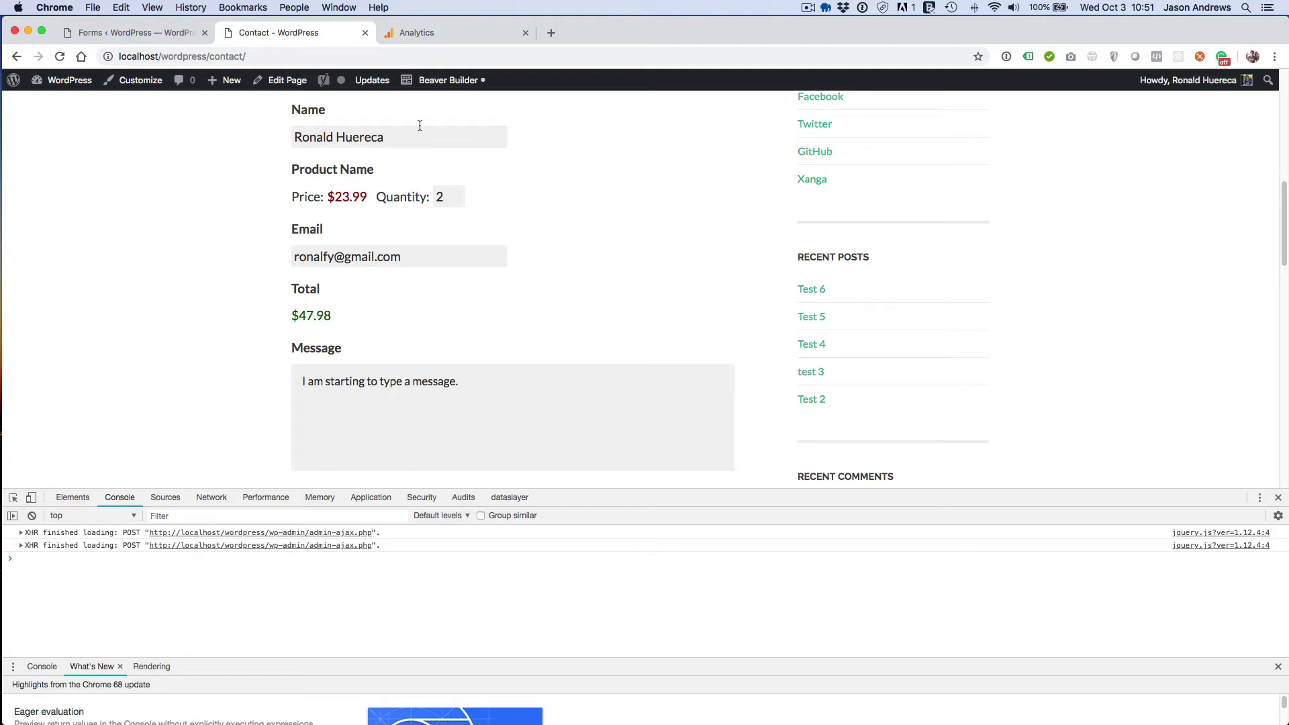
left_click(451, 39)
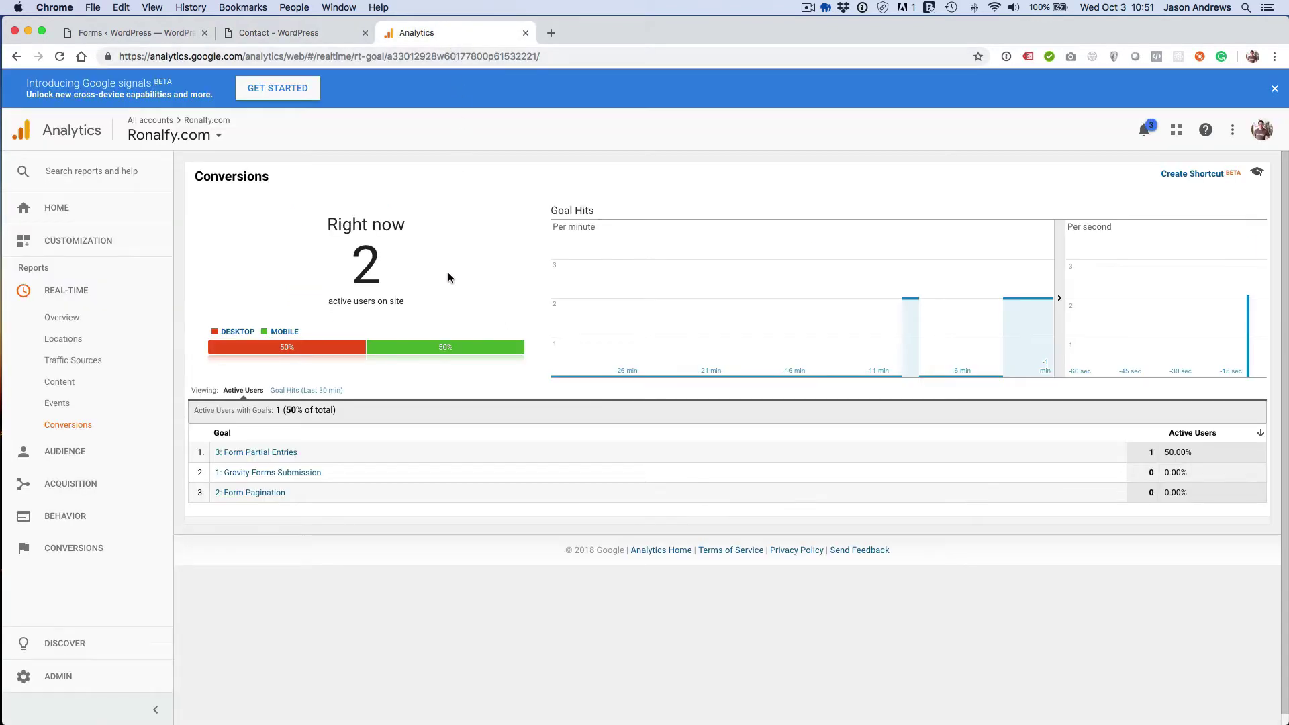
- Filter to the Form Partial Entries goal and view real-time events in the form category
left_click(288, 453)
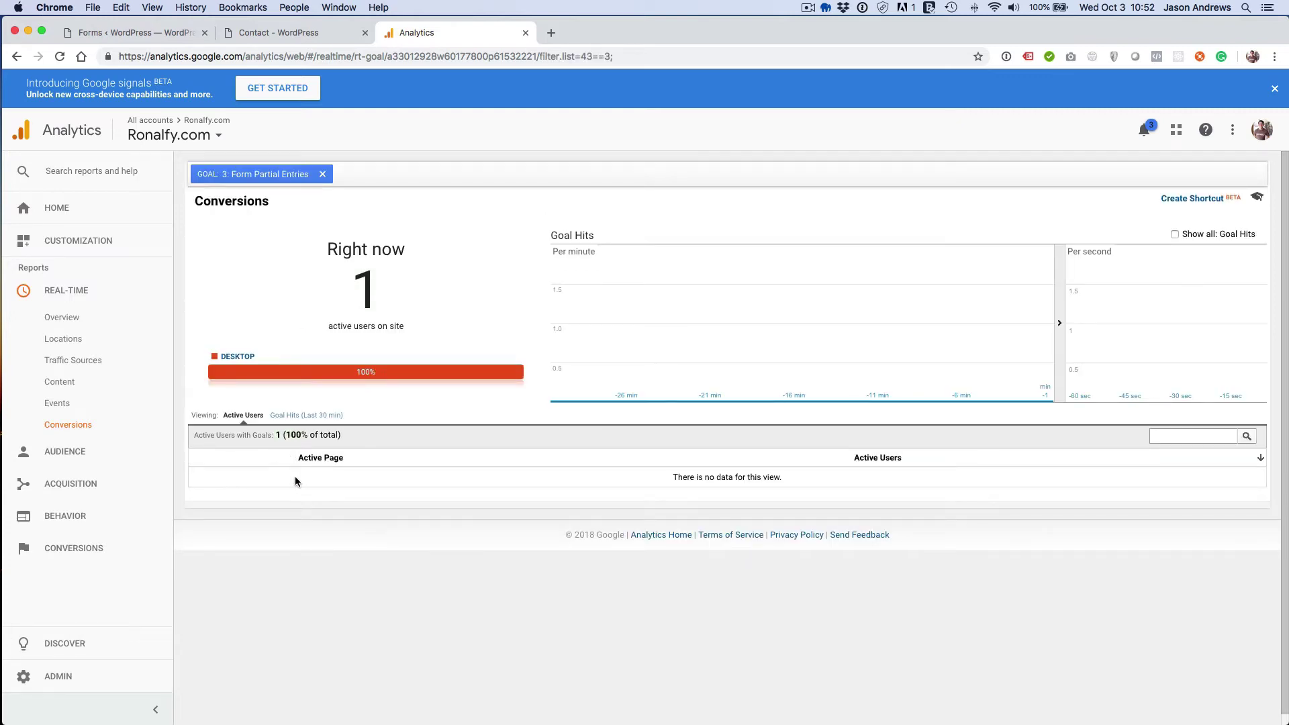
left_click(82, 401)
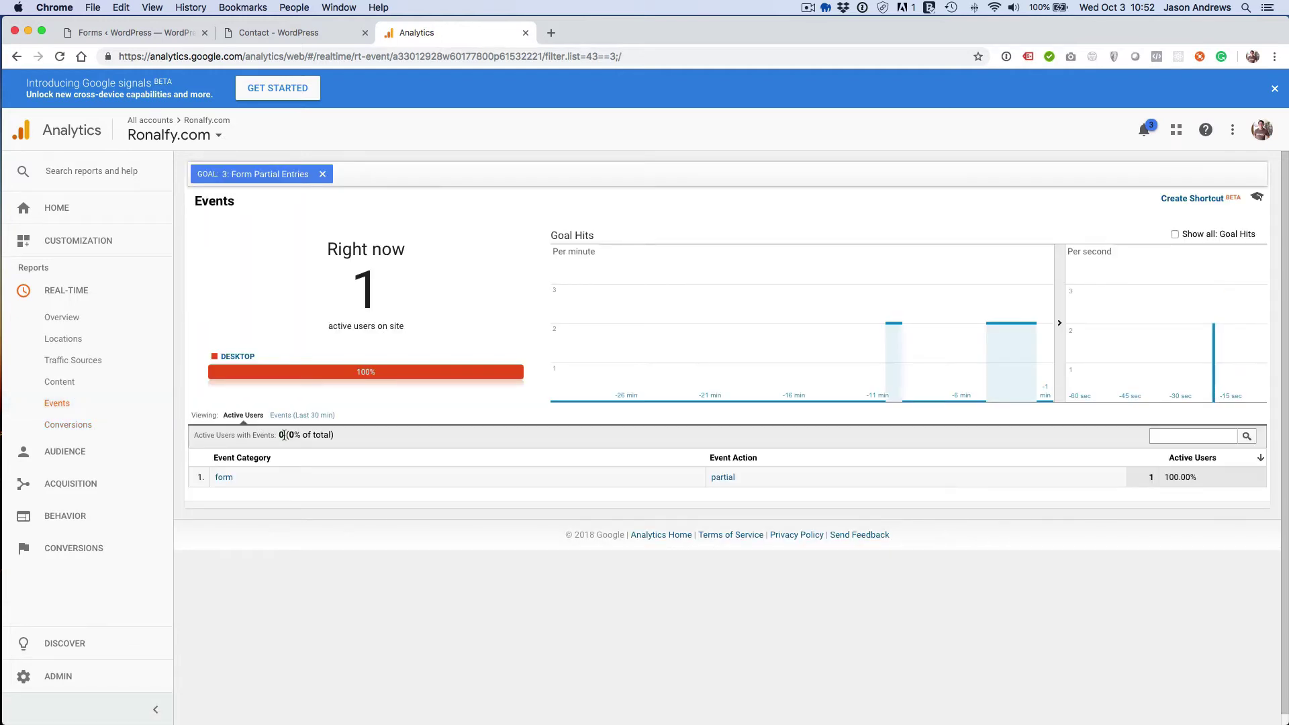
left_click(224, 476)
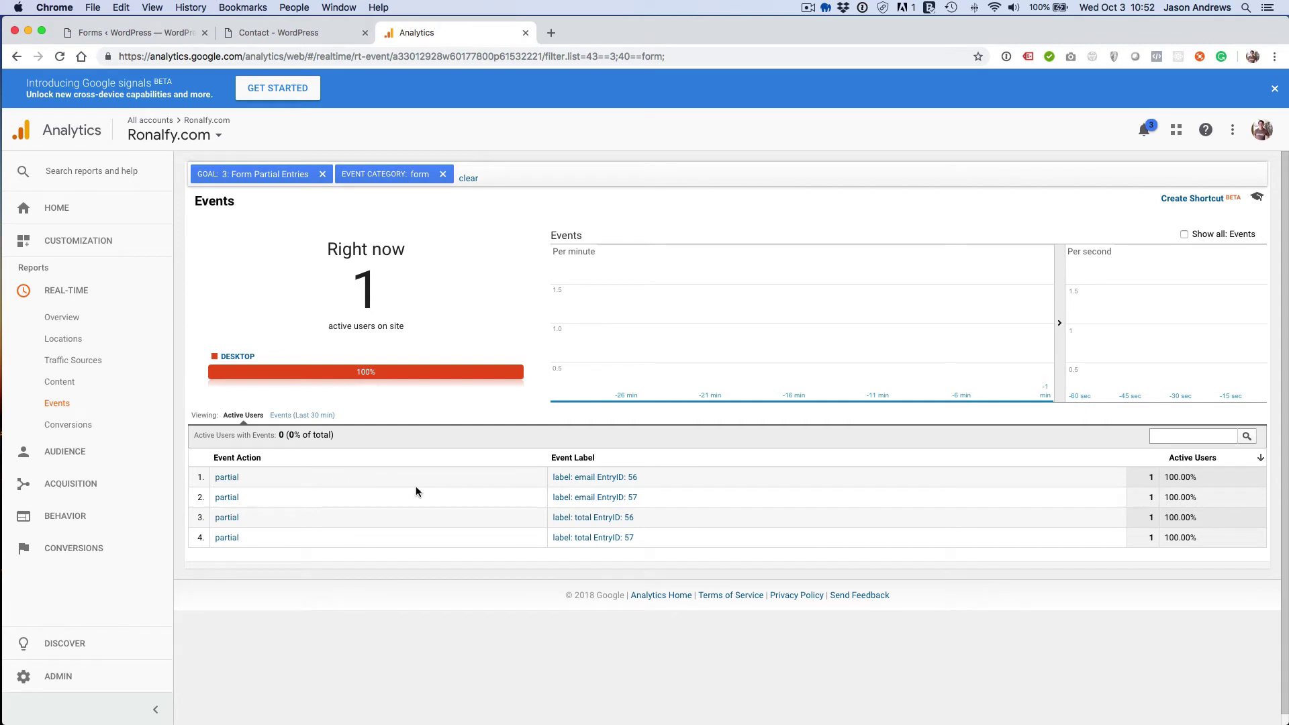
- Remove both filters, re-filter events to the form category, and return to the WordPress editor
scroll(416, 490, "down", 1)
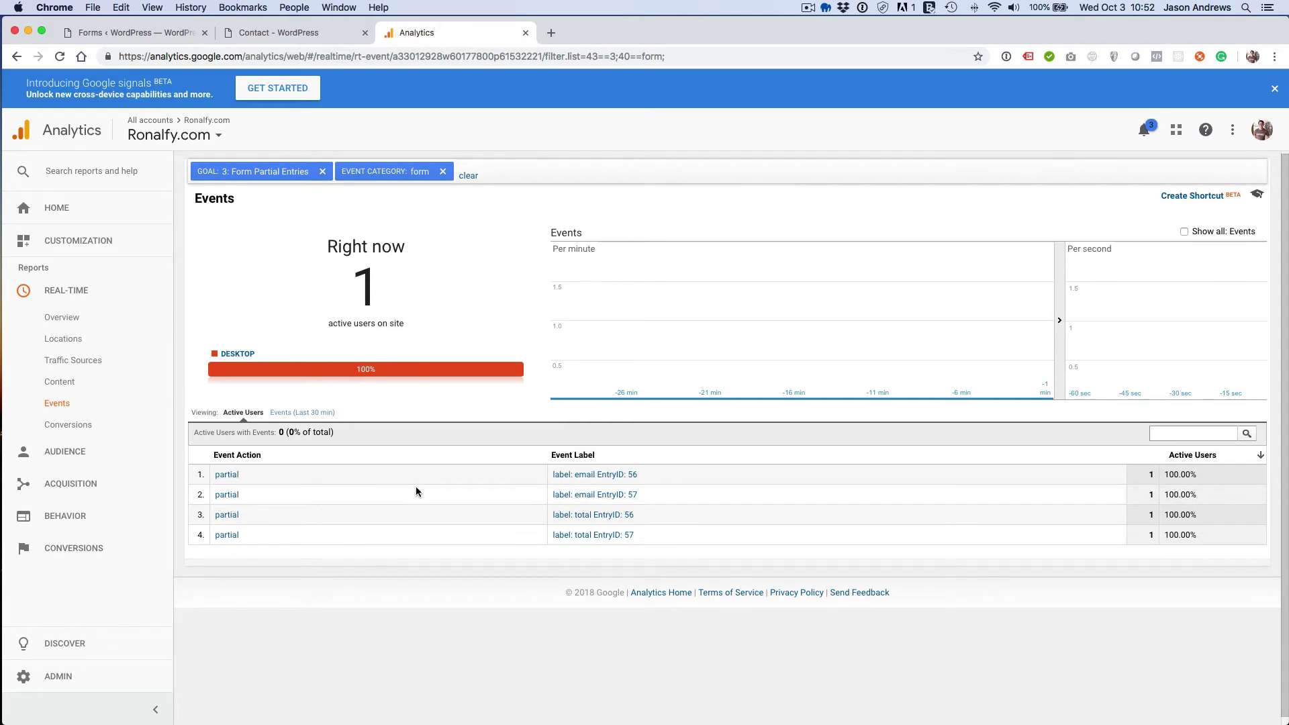
left_click(323, 172)
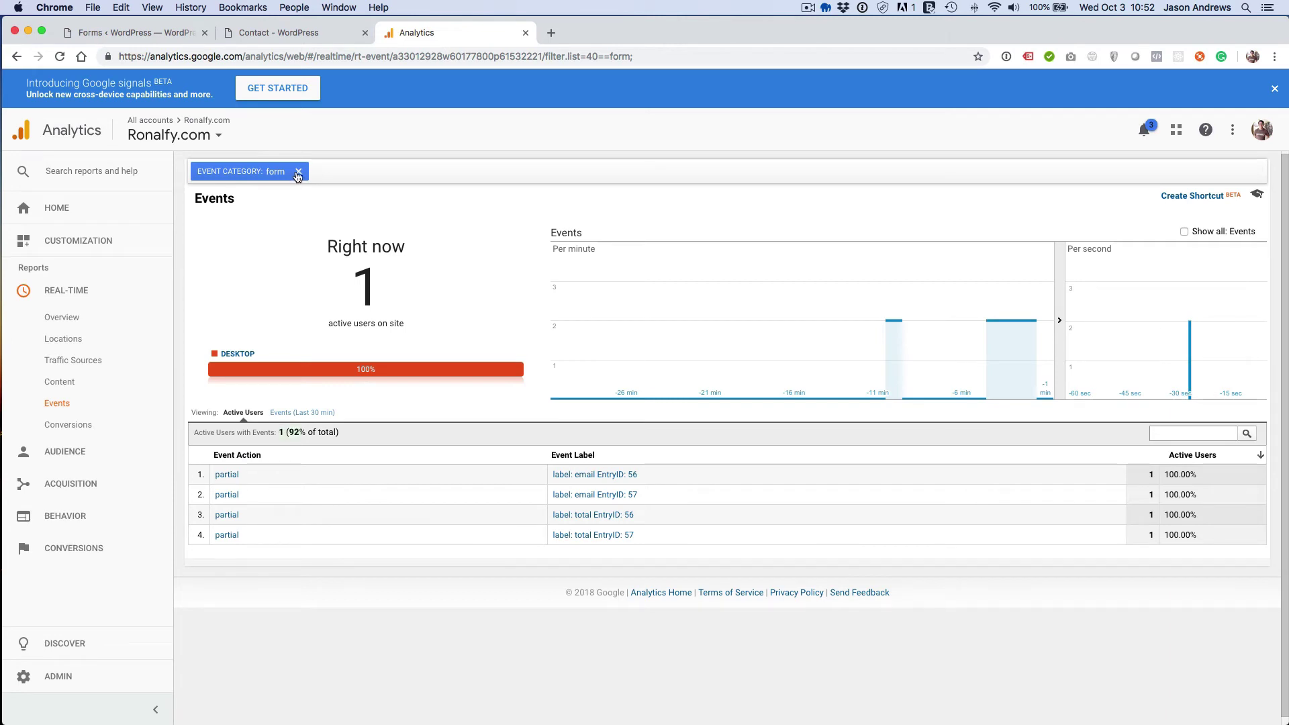
left_click(297, 172)
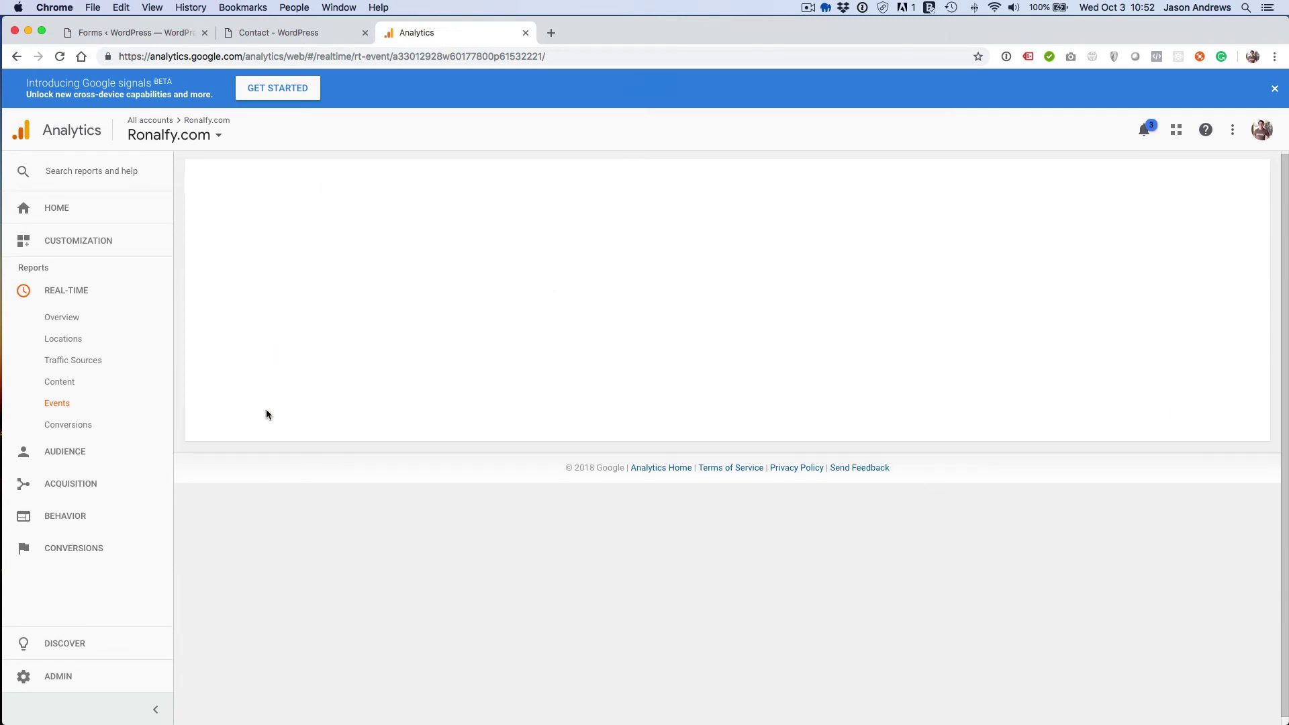
left_click(217, 452)
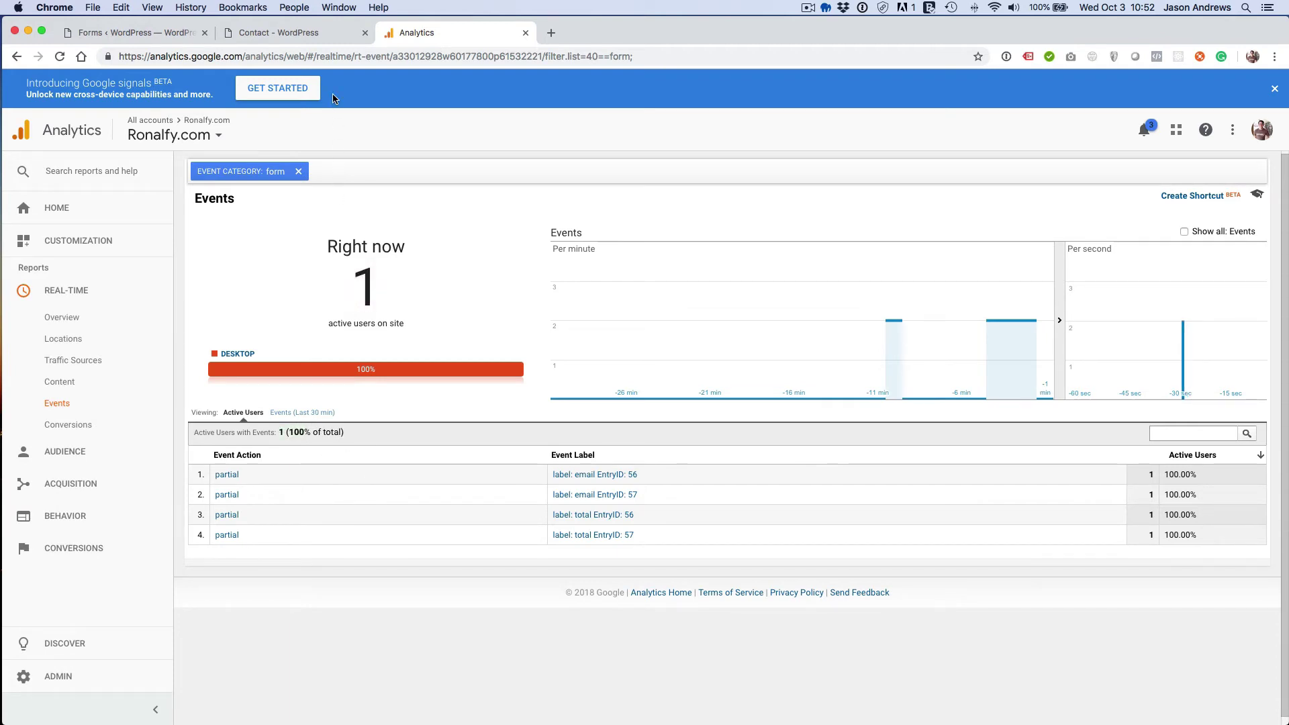
left_click(187, 40)
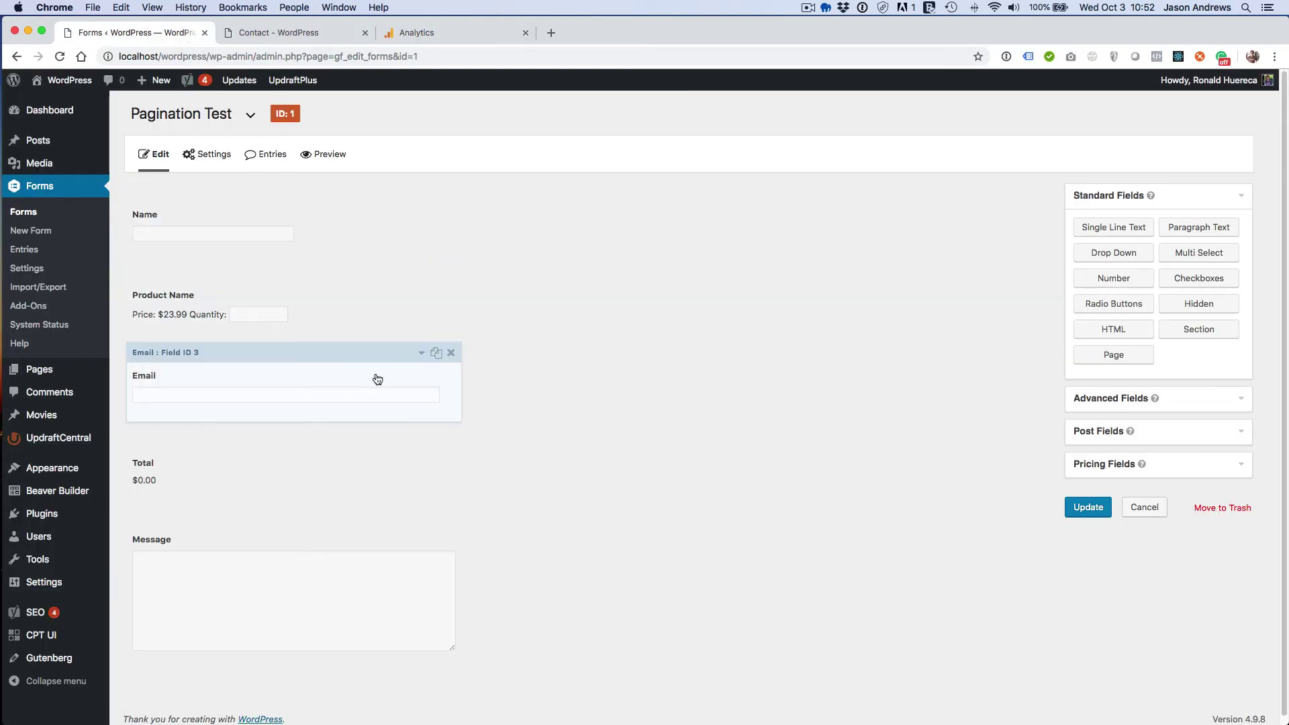
- Confirm the Total field's tracking uses event category 'form' and action 'partial', then return to Analytics
left_click(404, 454)
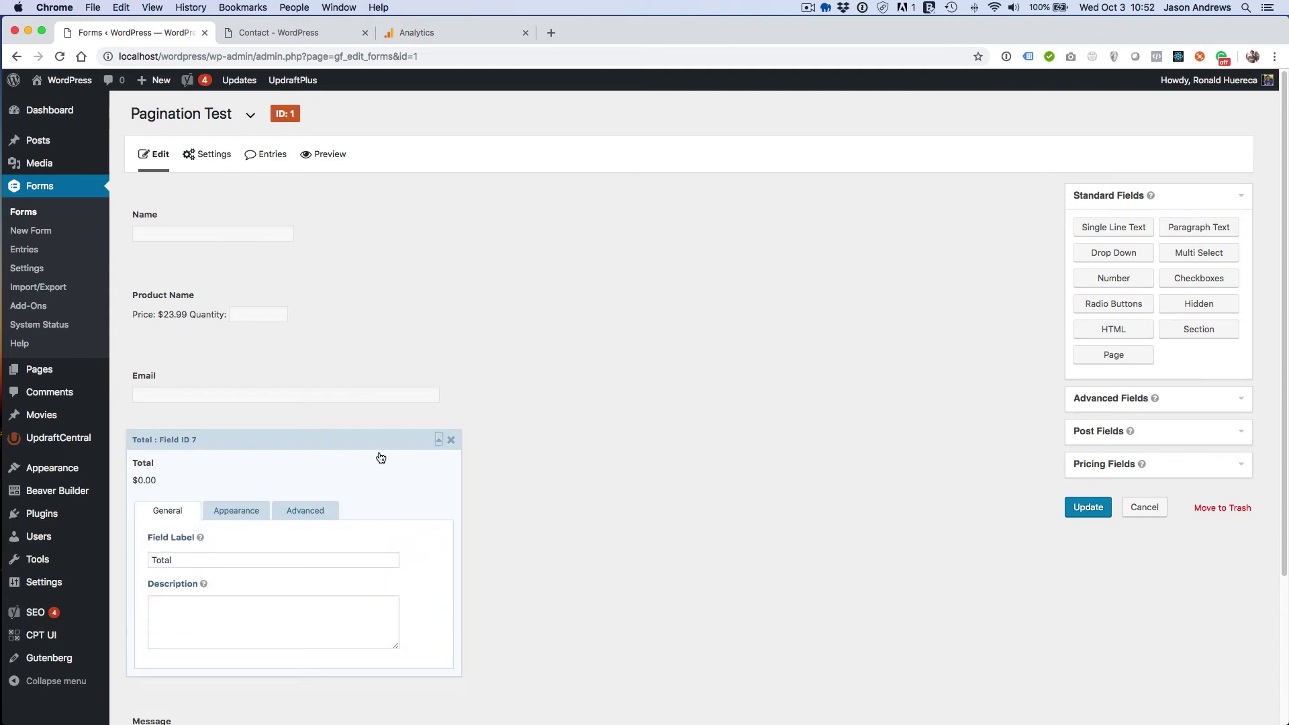
left_click(332, 512)
scroll(332, 513, "down", 2)
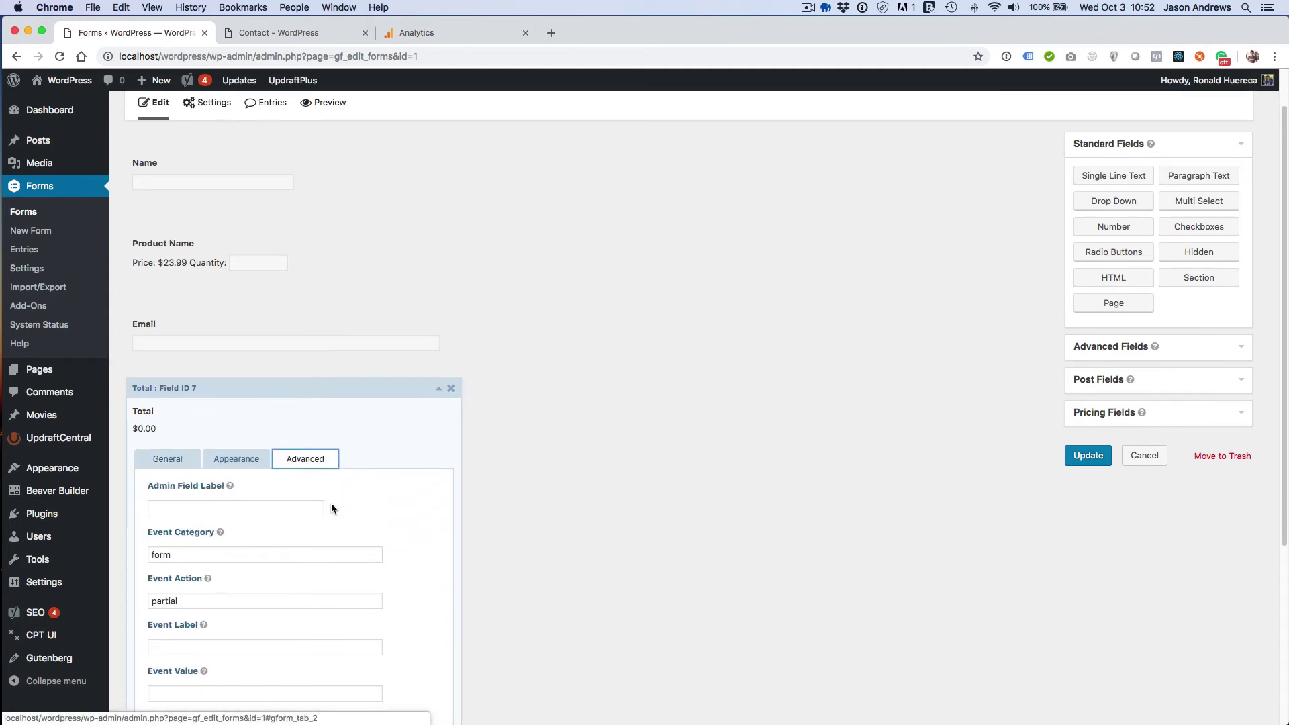
scroll(332, 502, "down", 5)
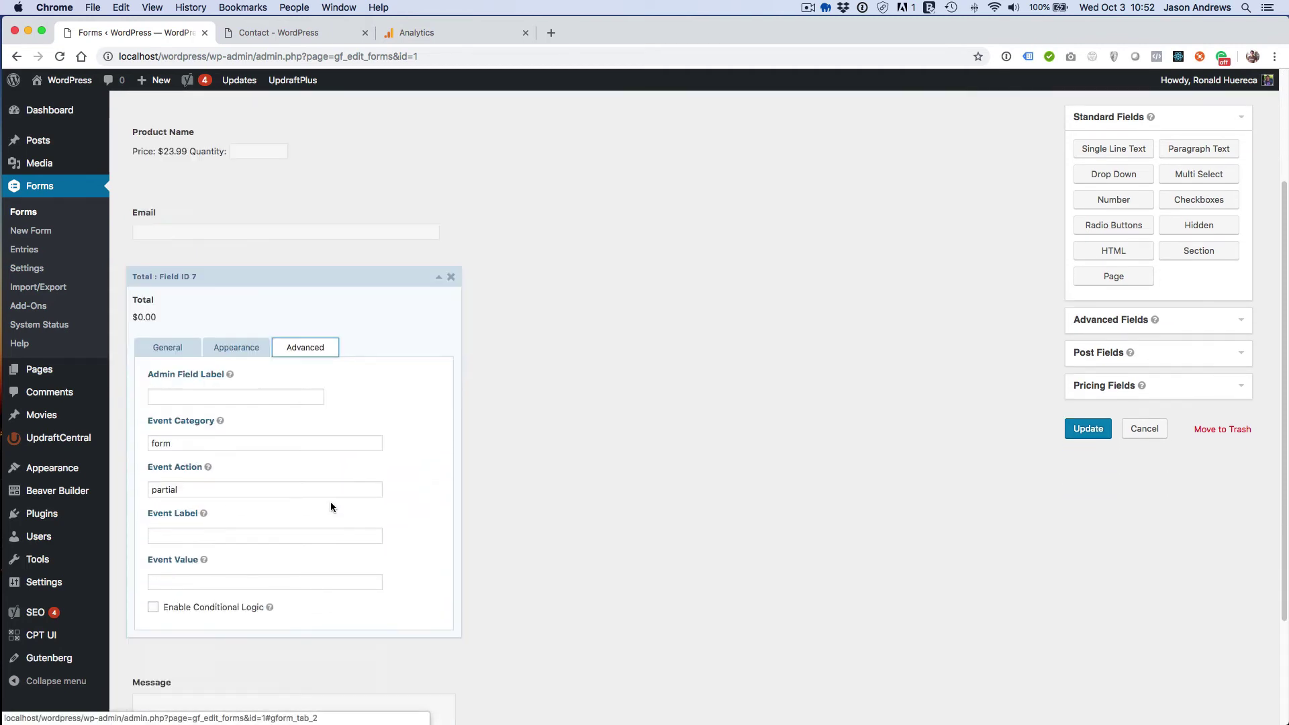
left_click(439, 280)
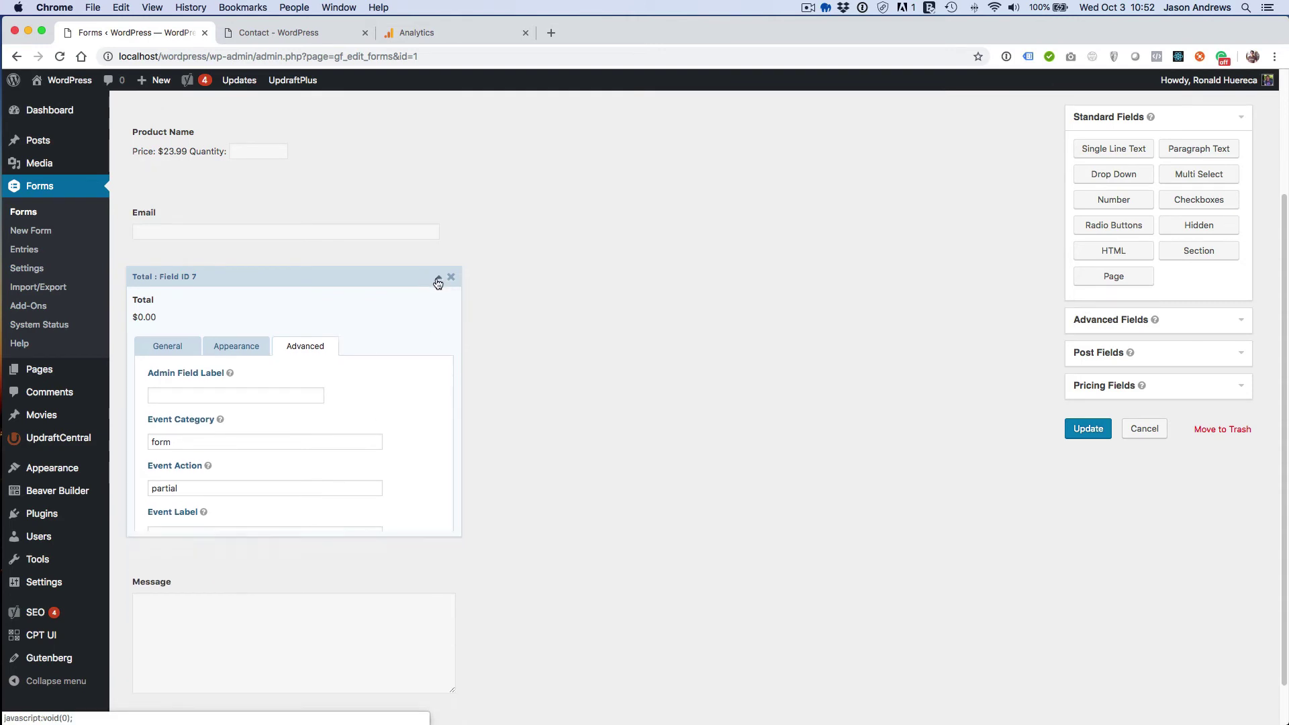
left_click(449, 33)
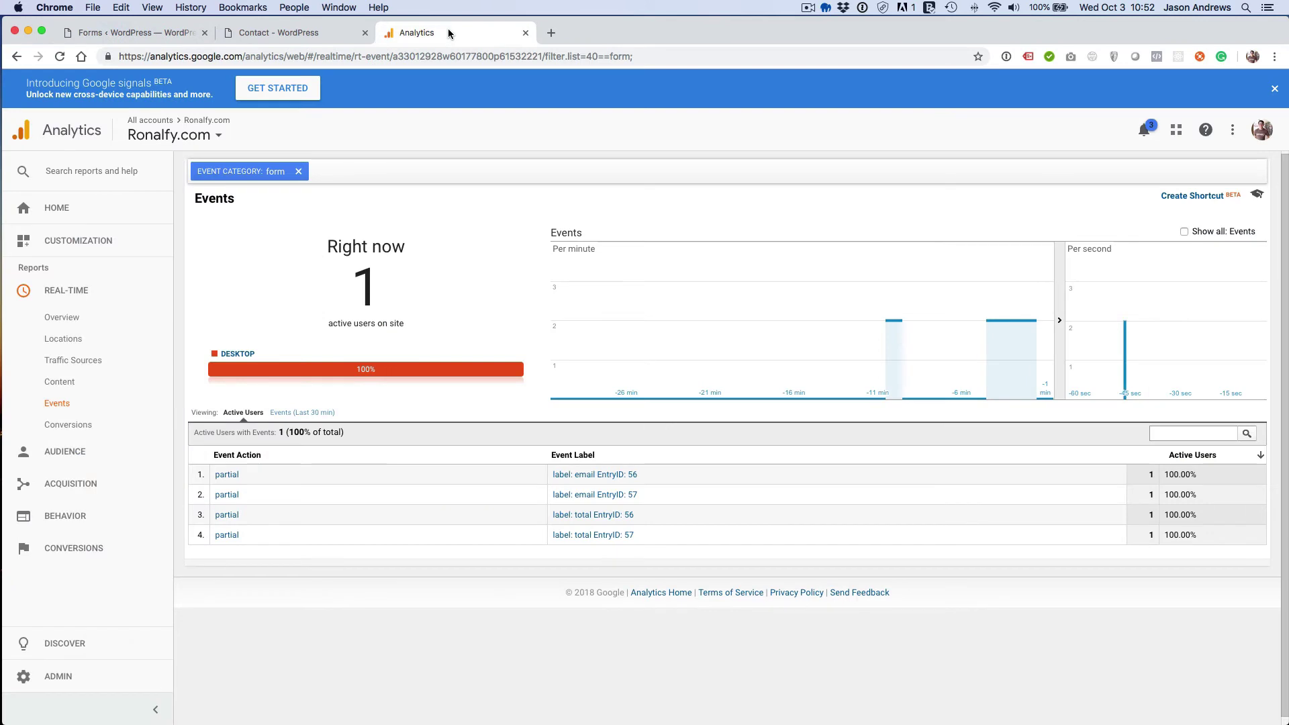
- Open the Conversions > Goals > Overview report
left_click(127, 558)
left_click(120, 574)
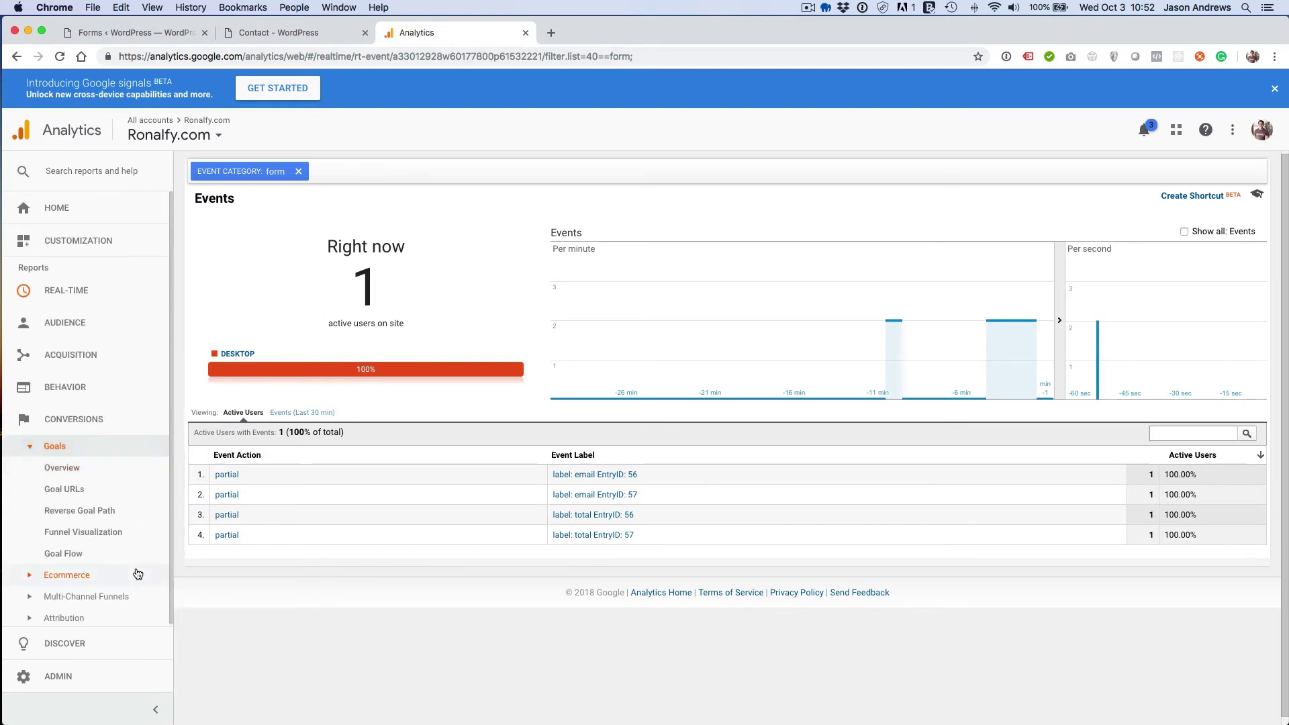
left_click(116, 470)
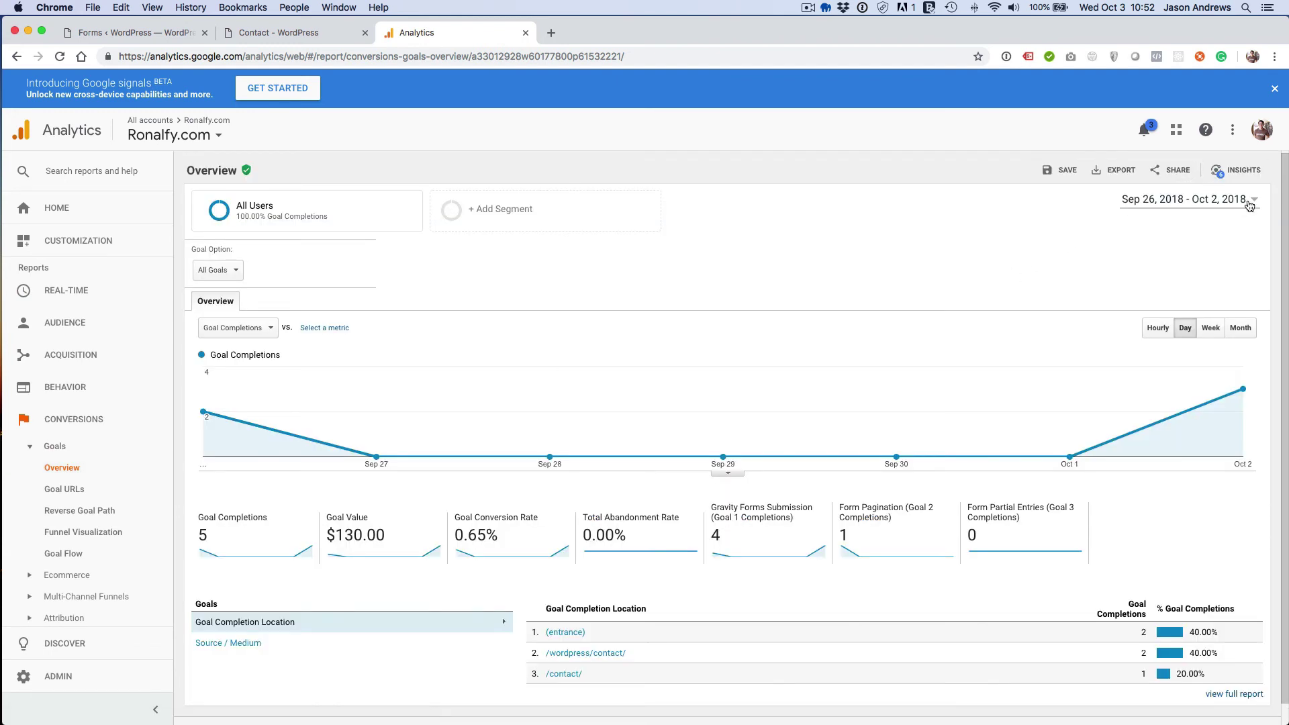
- Limit the Goals overview date range to the single day Oct 3, 2018
left_click(1251, 204)
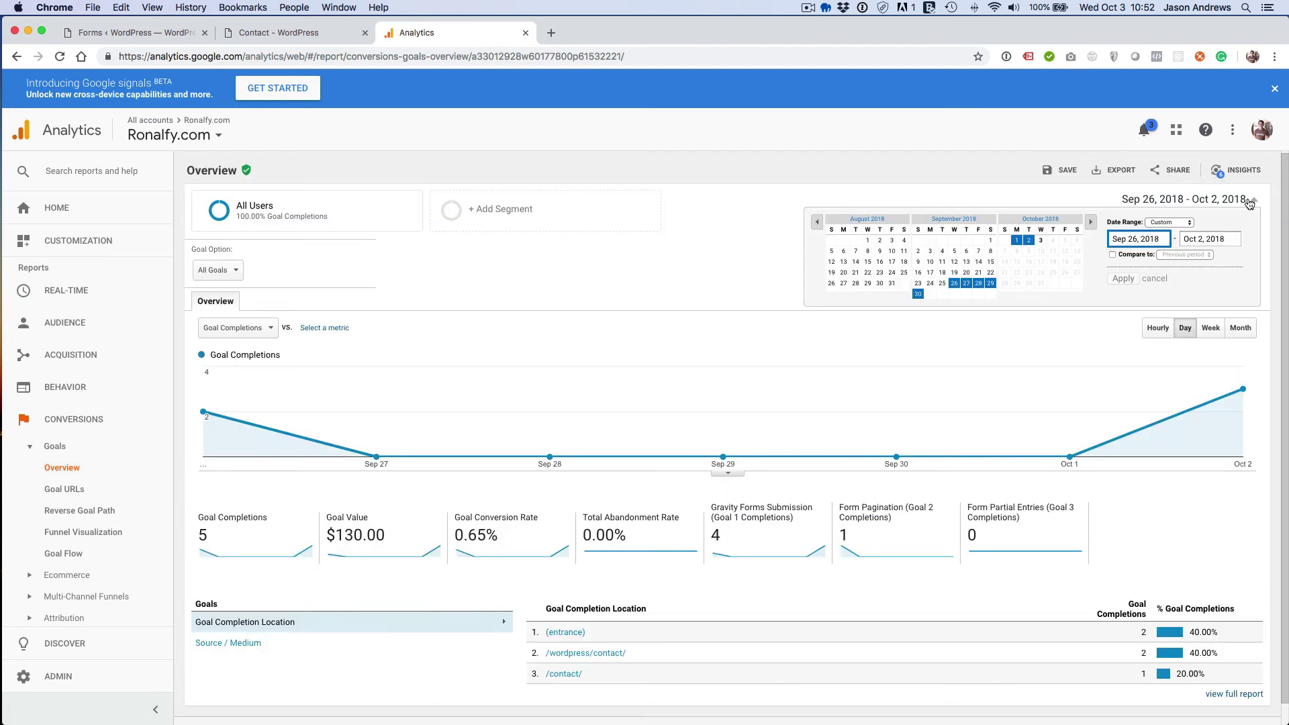
left_click(1040, 242)
left_click(1122, 278)
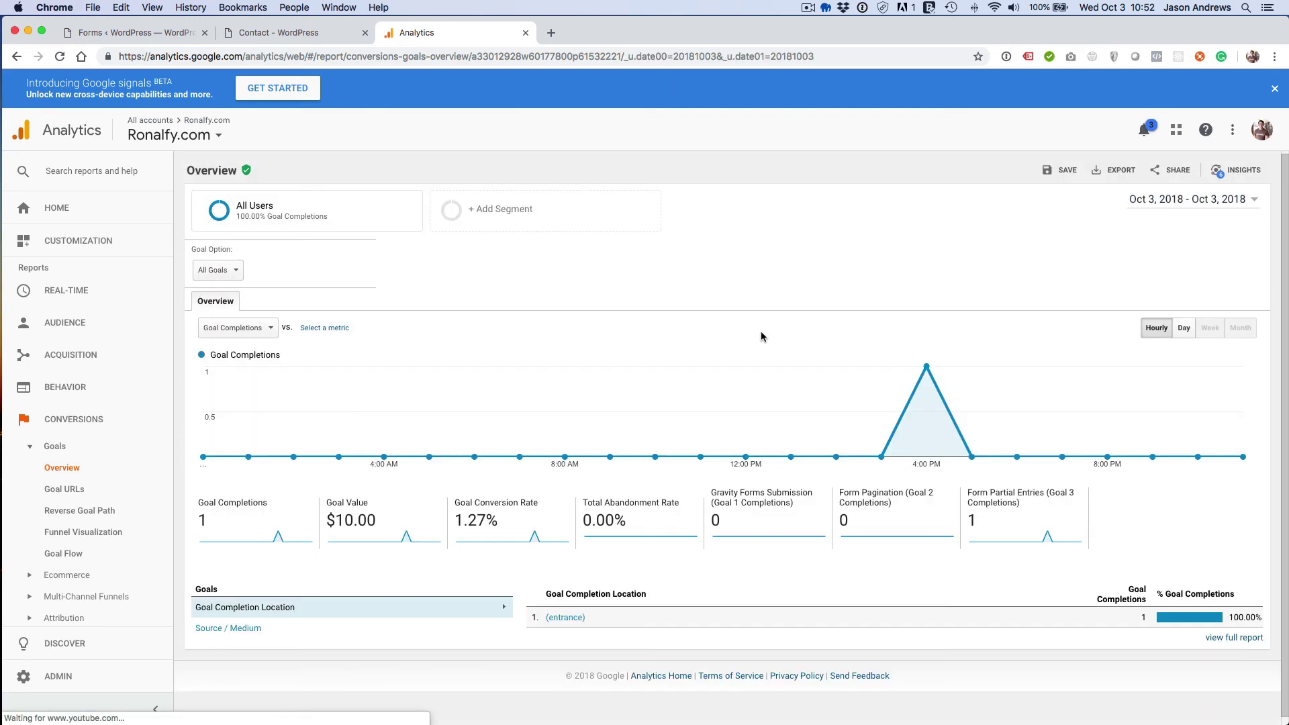
mouse_move(924, 369)
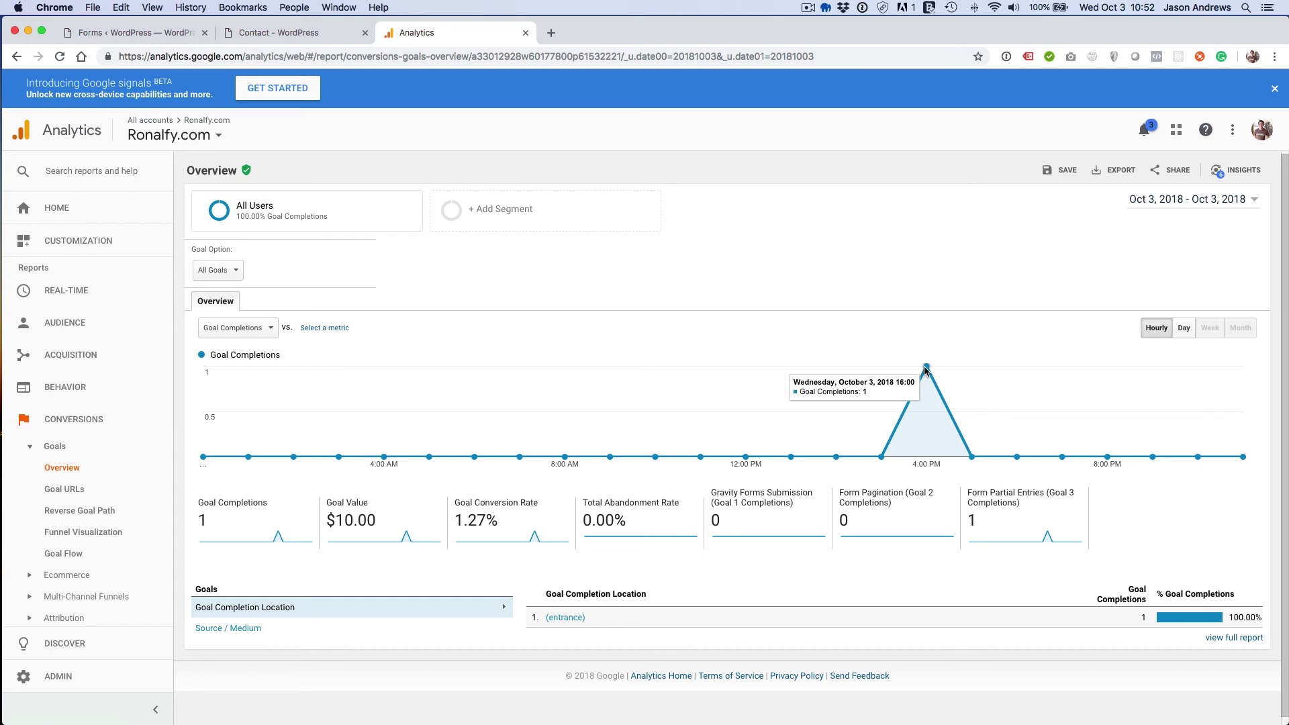